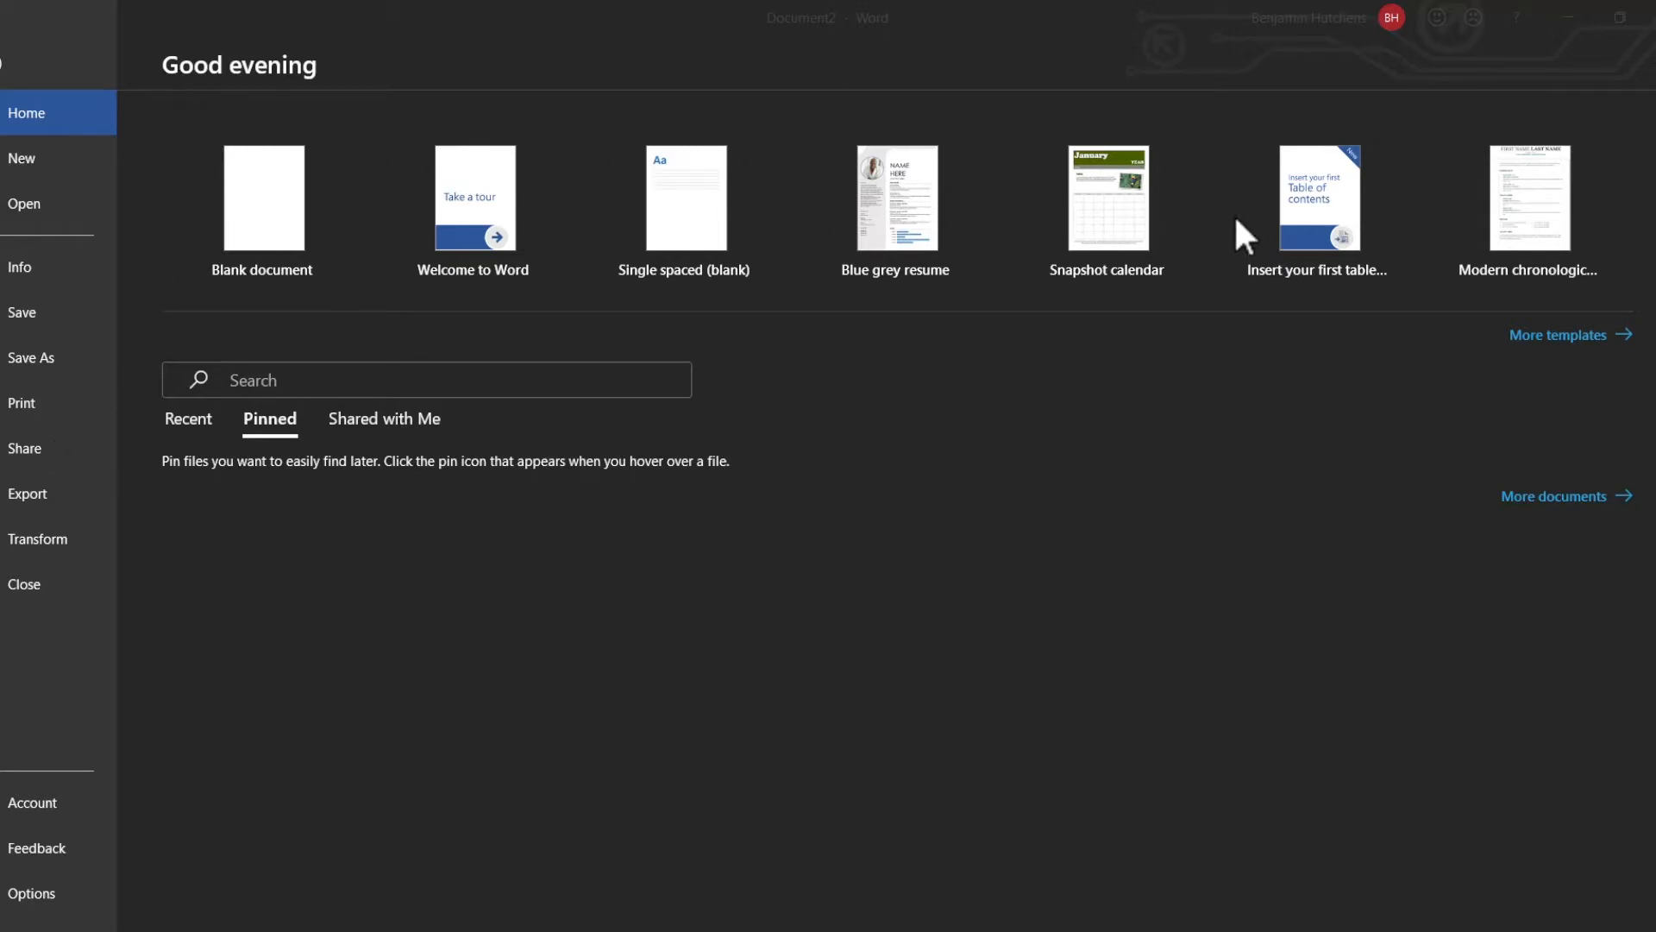
Step: Look through the gallery of available document templates
click(1568, 341)
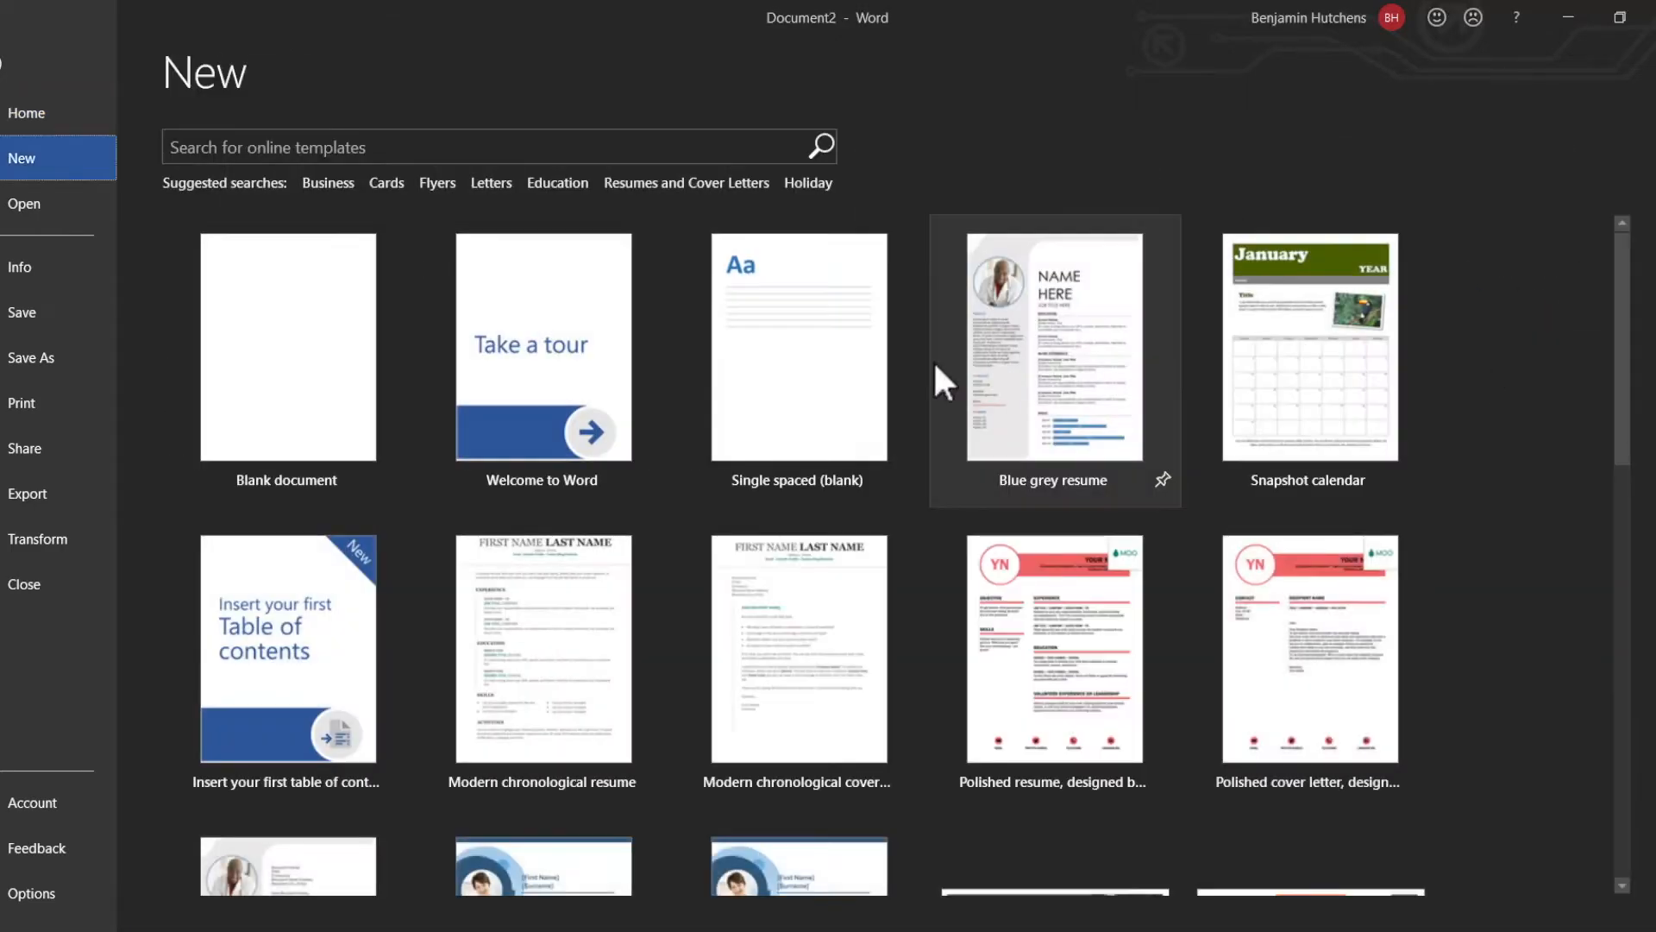
scroll(863, 406, down, 5)
scroll(823, 447, down, 8)
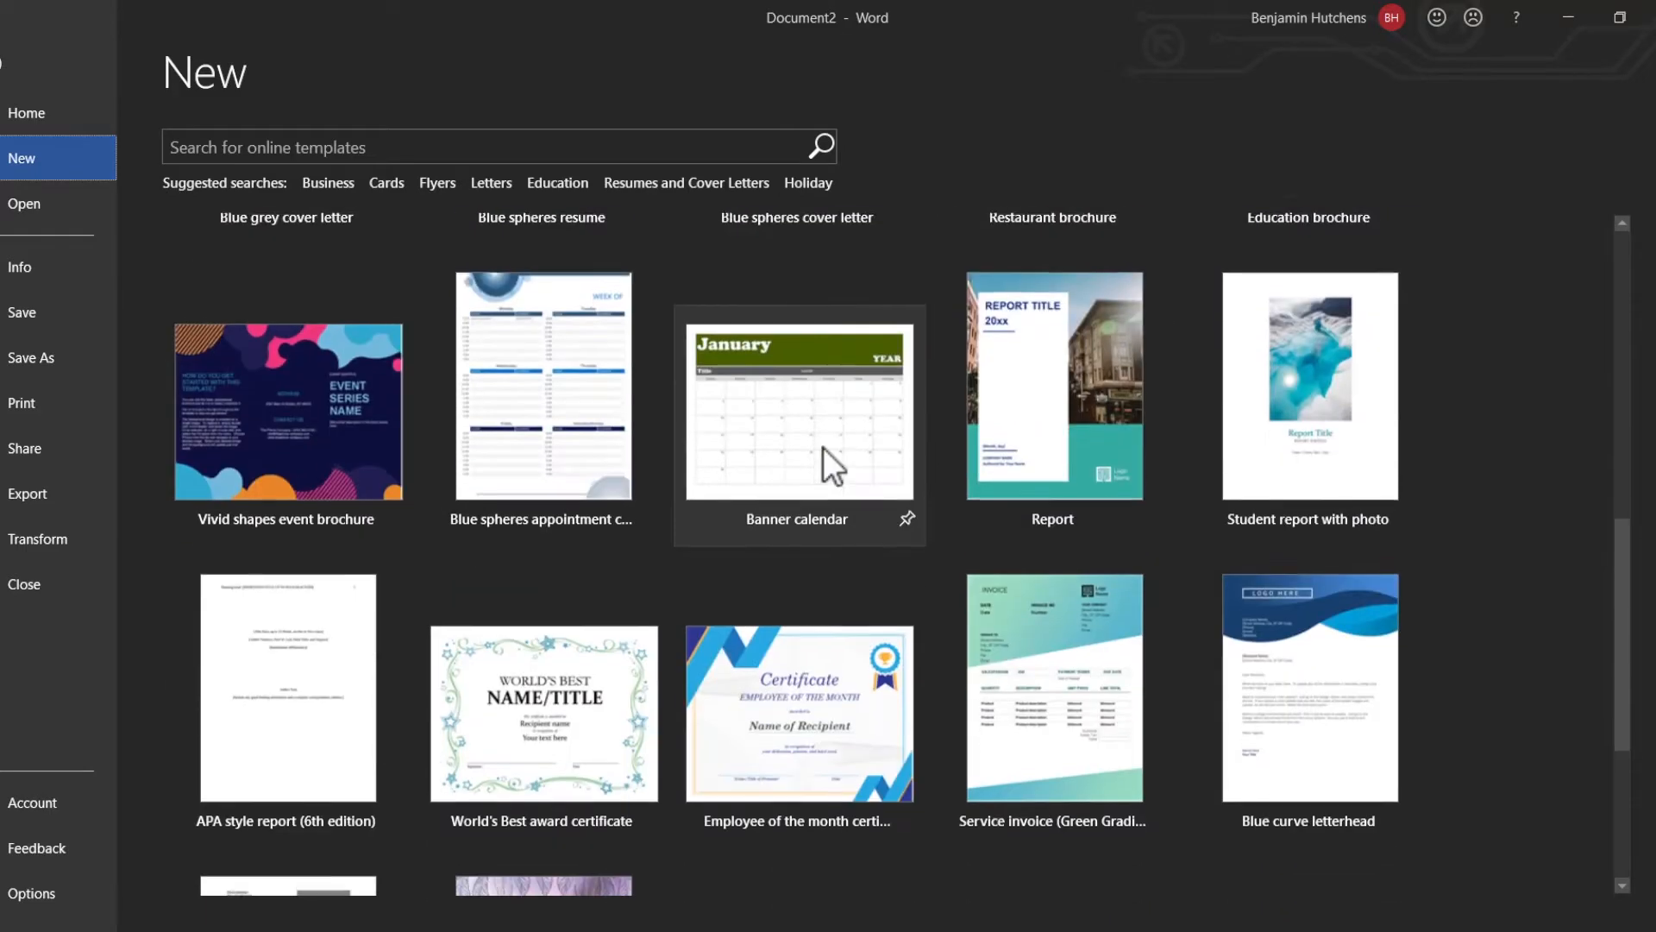
scroll(823, 447, up, 7)
scroll(823, 446, down, 3)
scroll(823, 447, up, 2)
scroll(823, 447, up, 1)
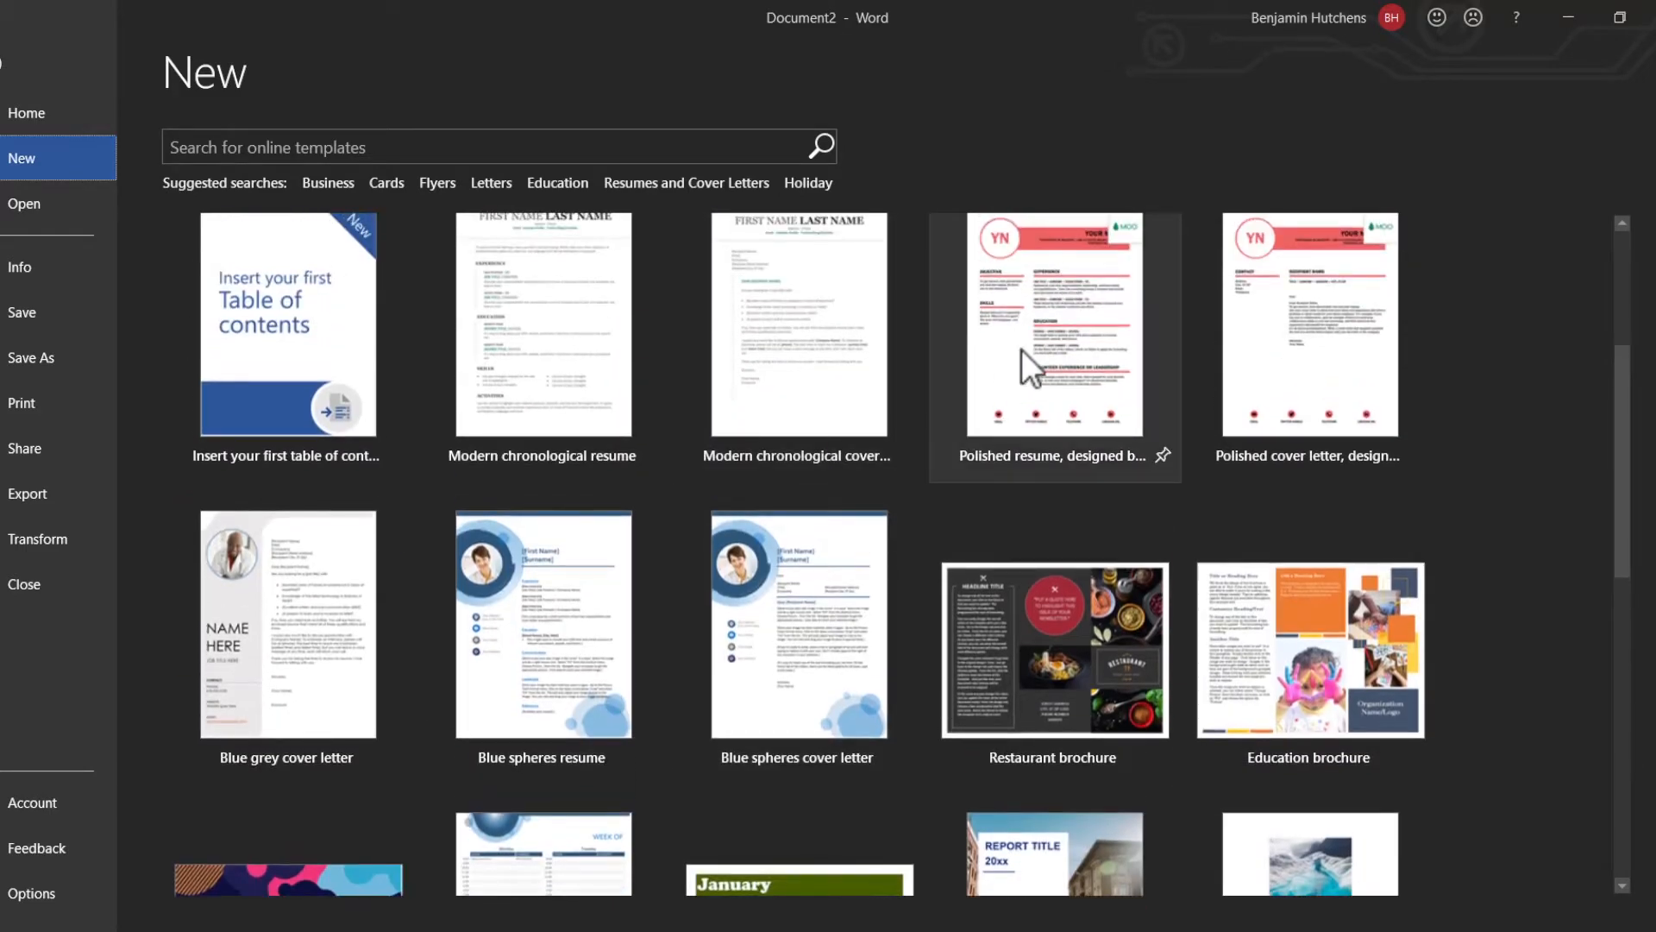
scroll(1022, 350, up, 5)
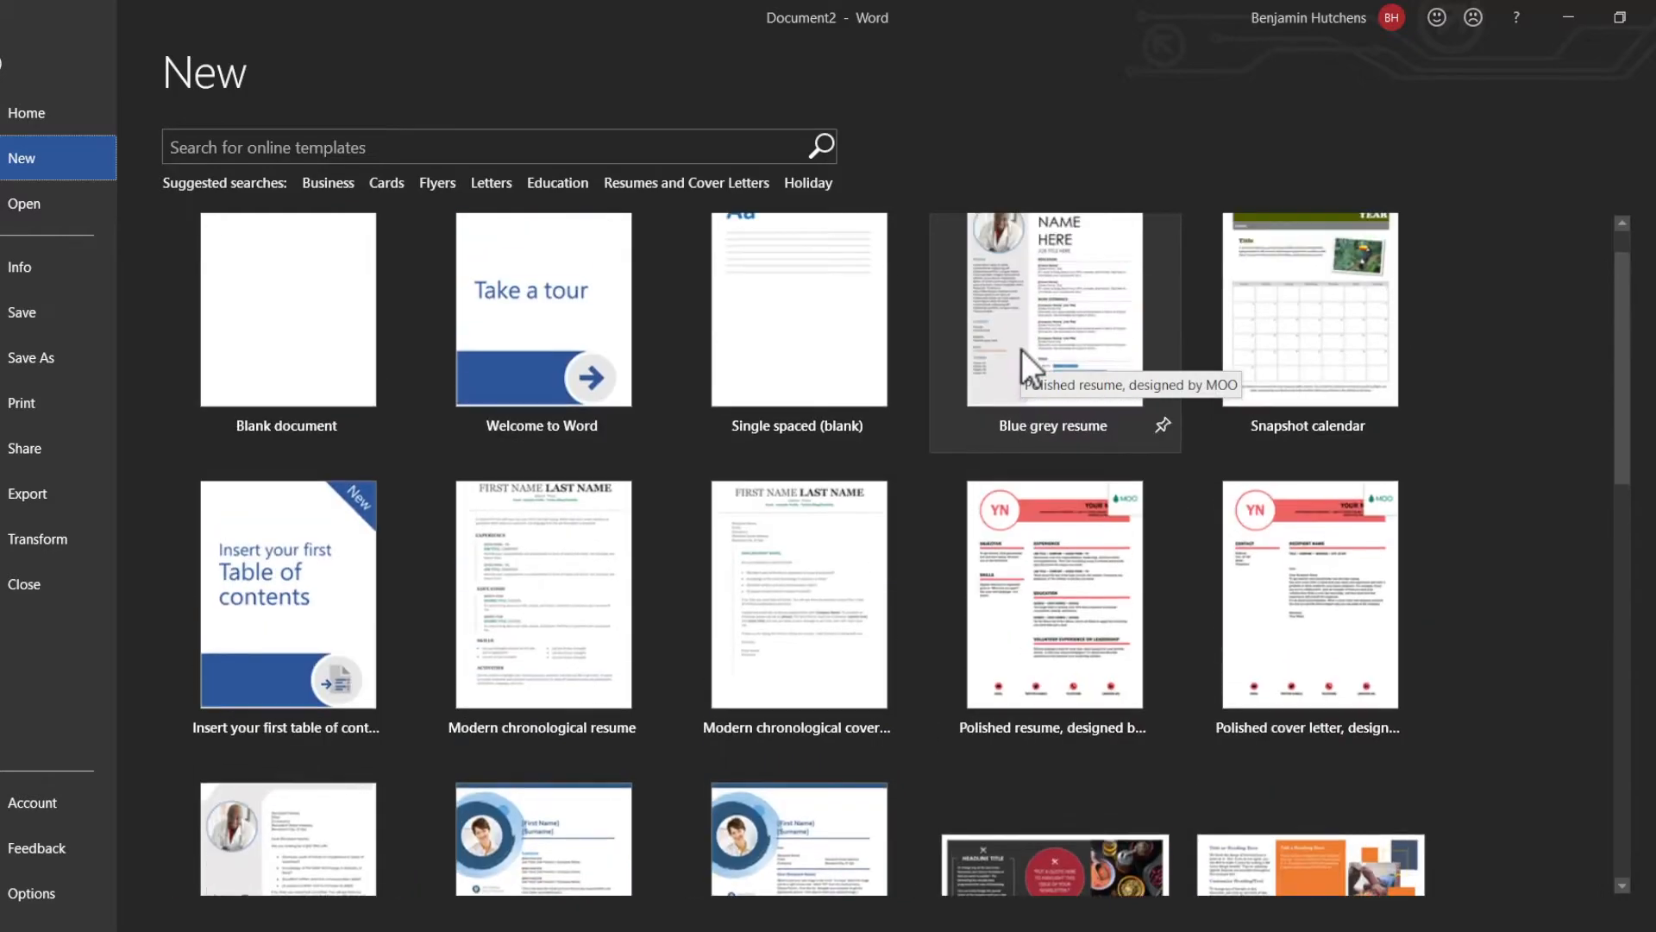
Step: Create a blank document and enter the text JCPL on its first line
click(210, 304)
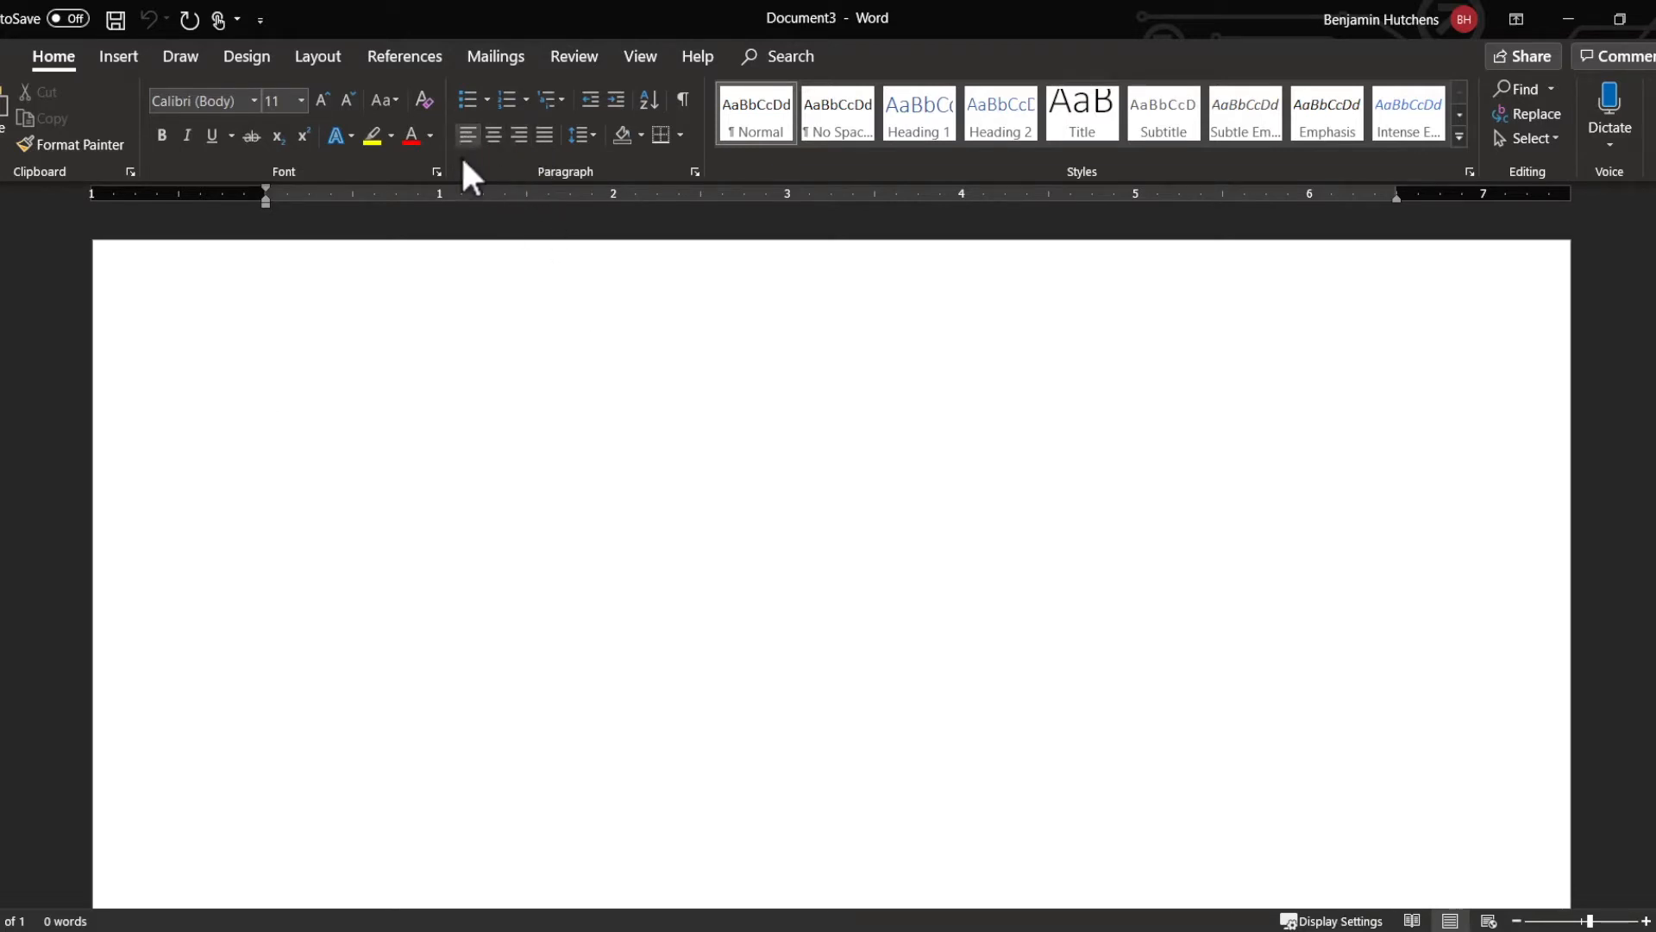
text(JCPL)
Step: Try centre and right alignment on the JCPL line, then restore left alignment
click(207, 432)
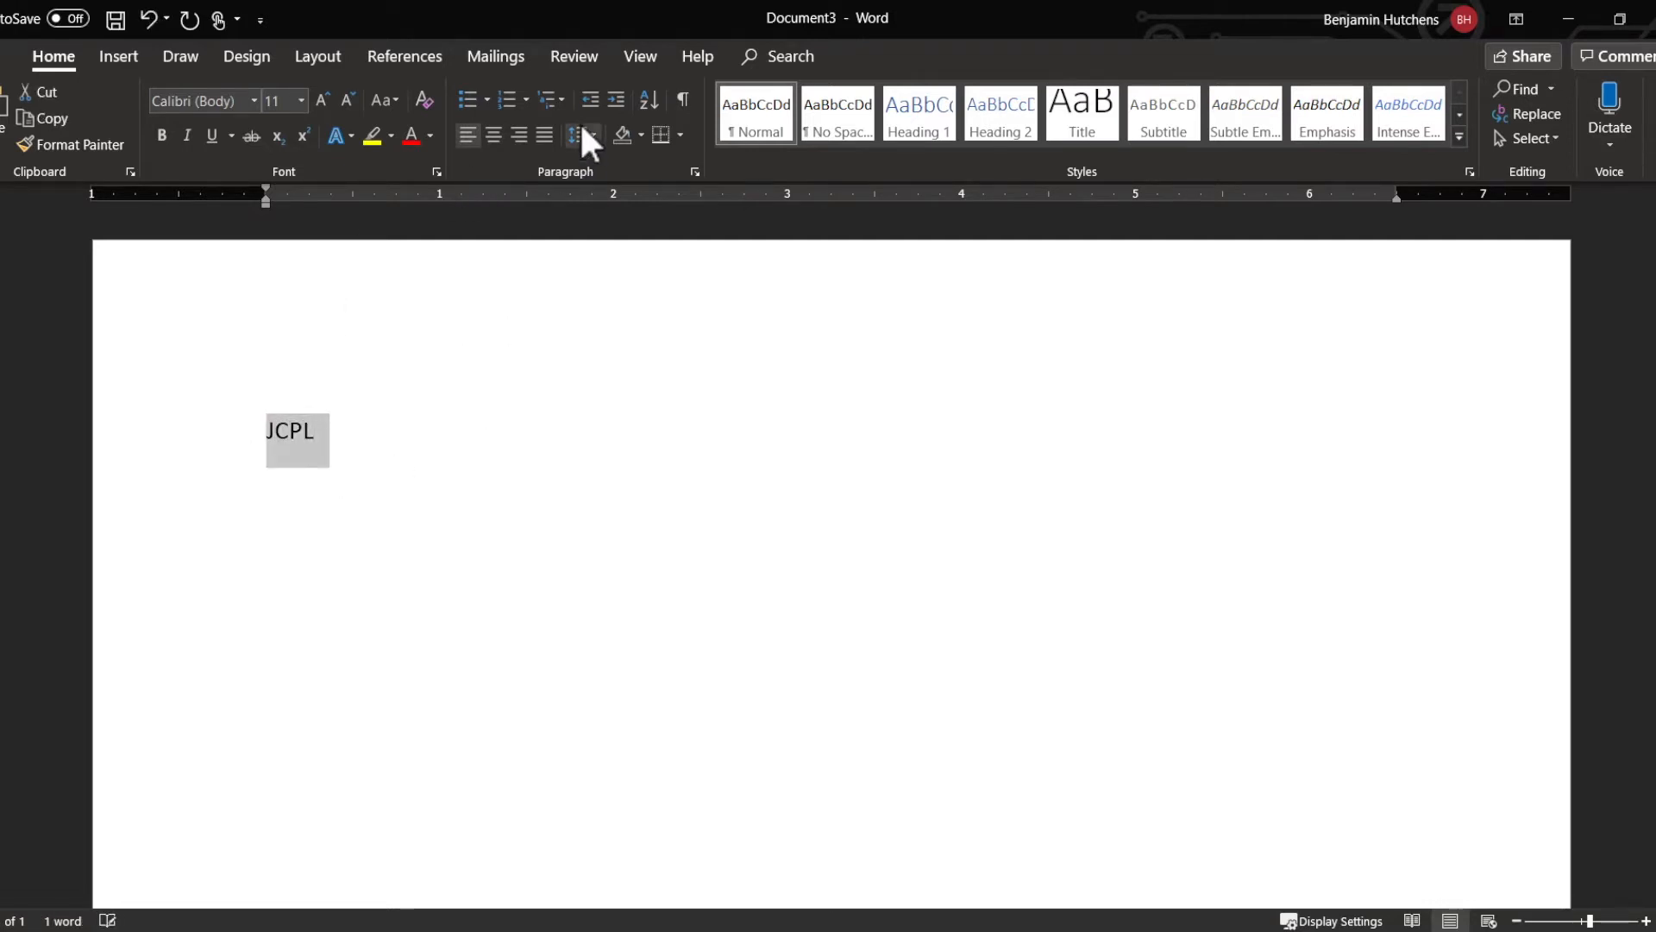
click(494, 137)
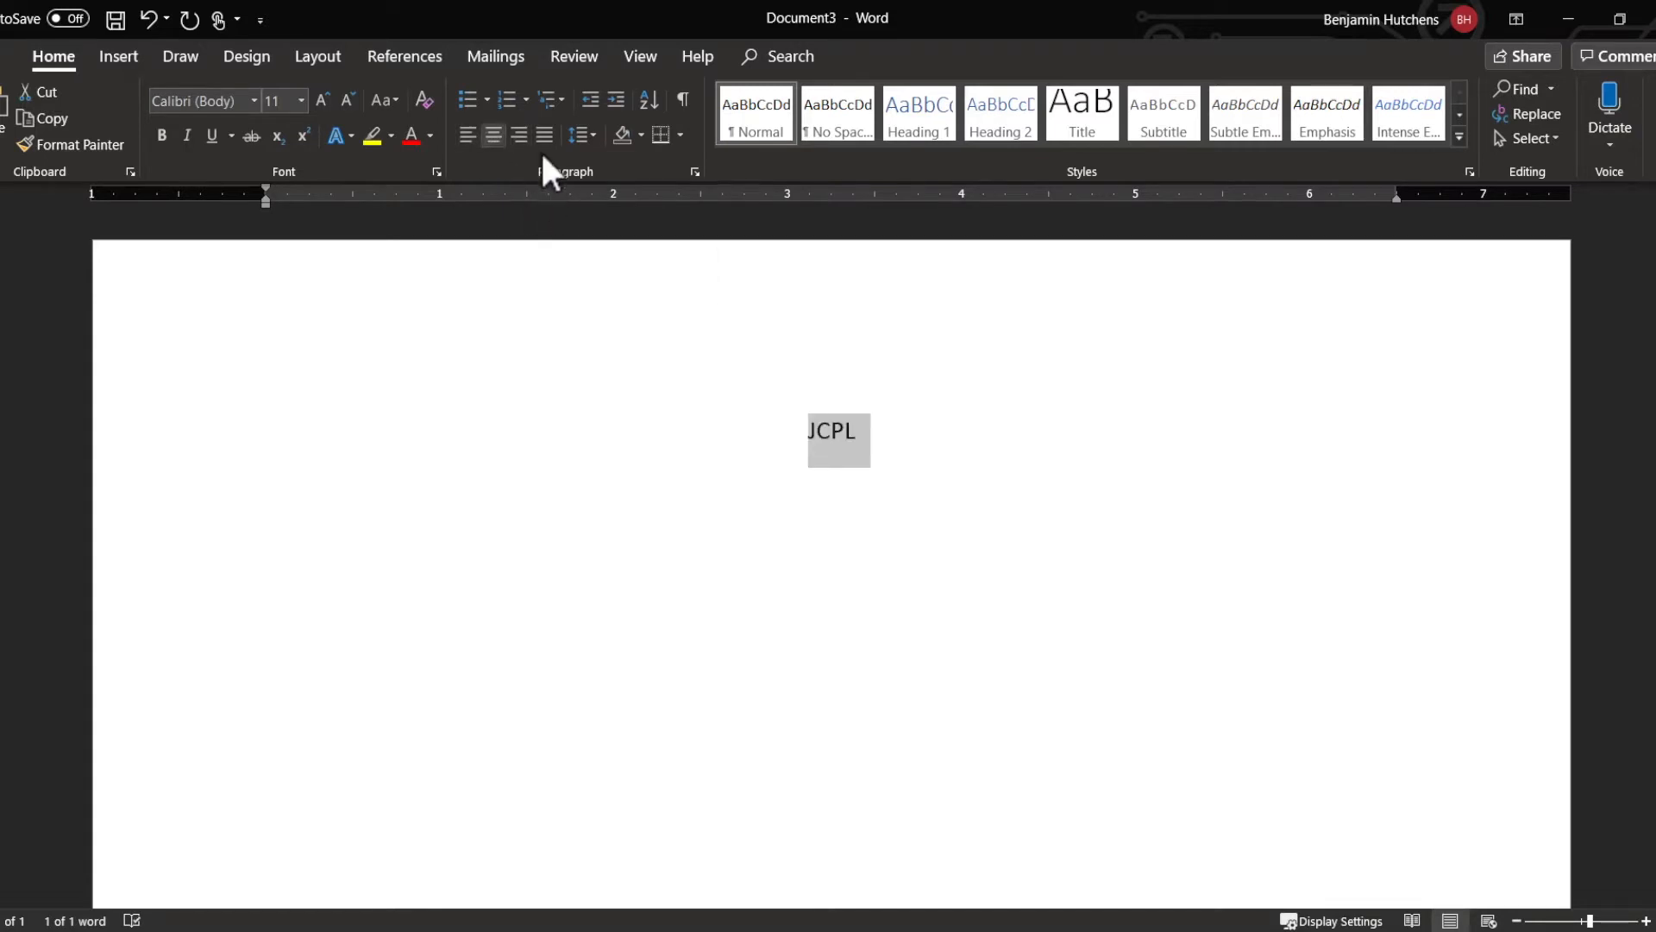
click(518, 135)
click(494, 135)
click(467, 135)
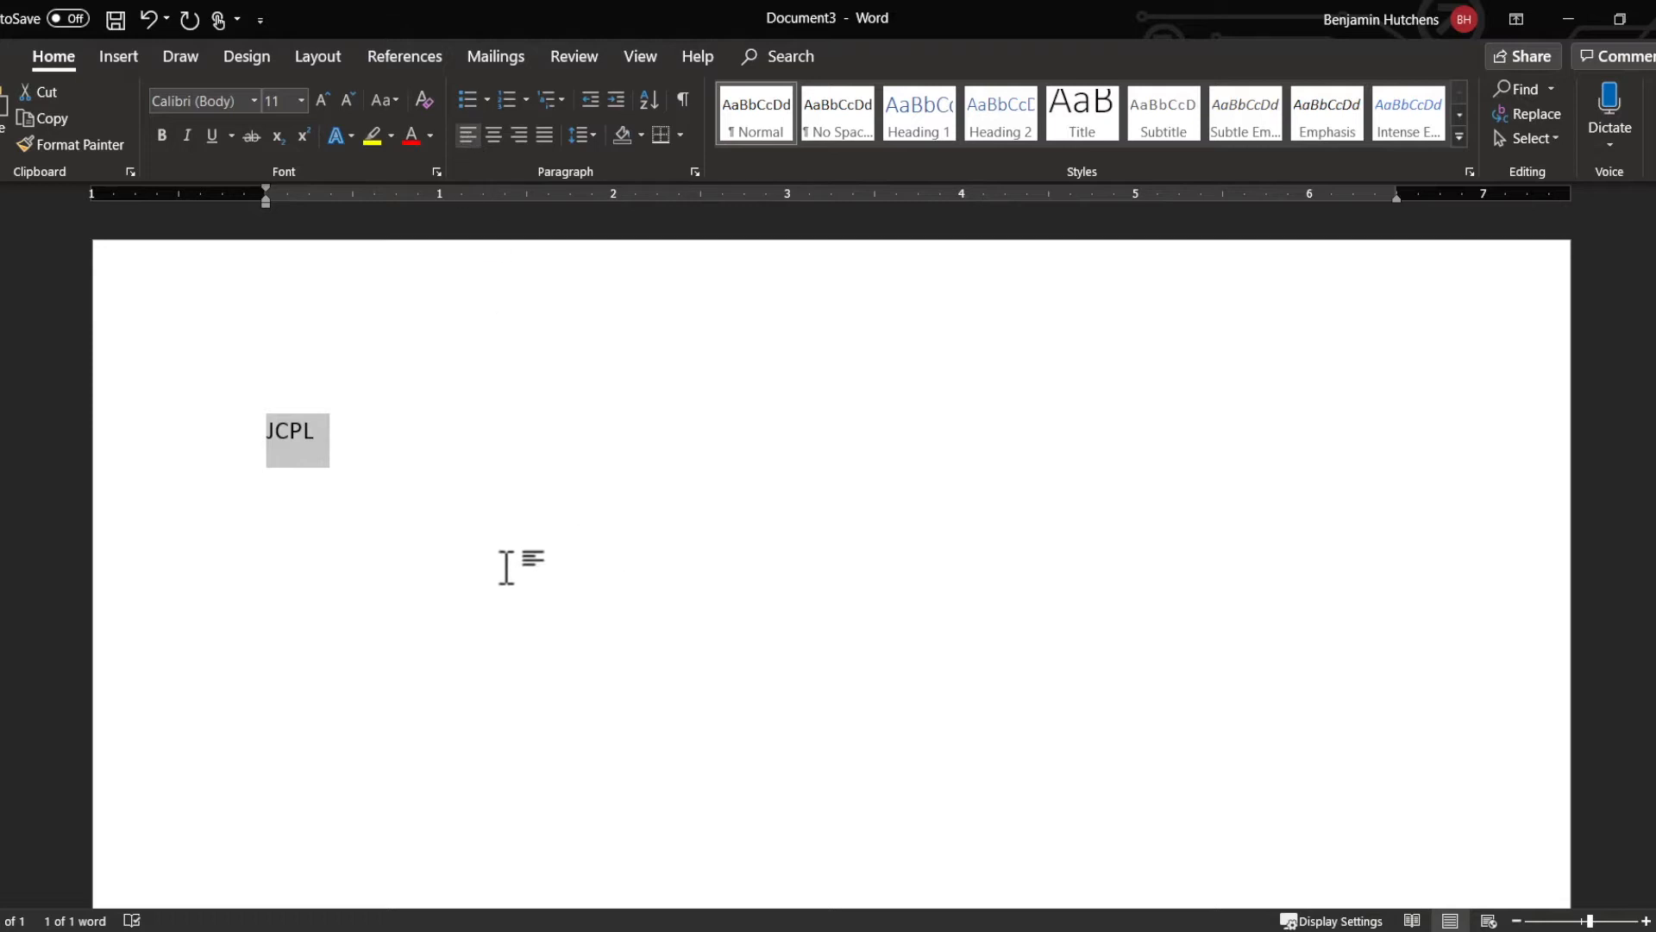
Step: Replace the JCPL text with three separate lines reading Red, Blue and Green
click(342, 429)
drag(343, 429, 268, 438)
text(R)
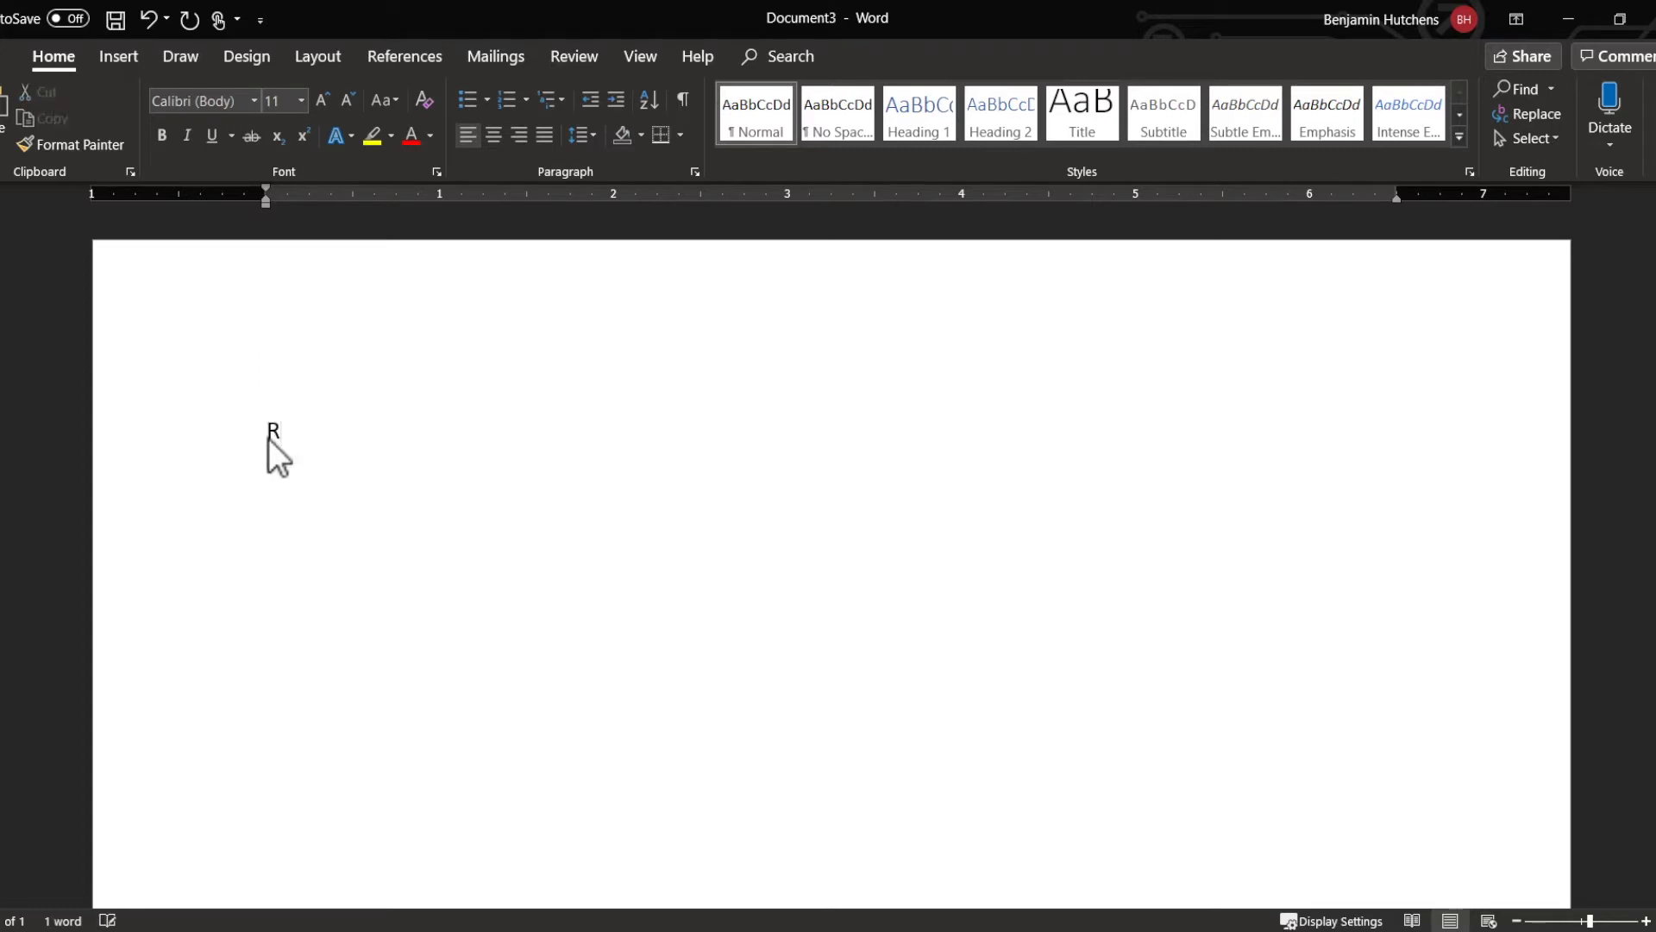
text(ed Blu)
key(Return)
text(Green)
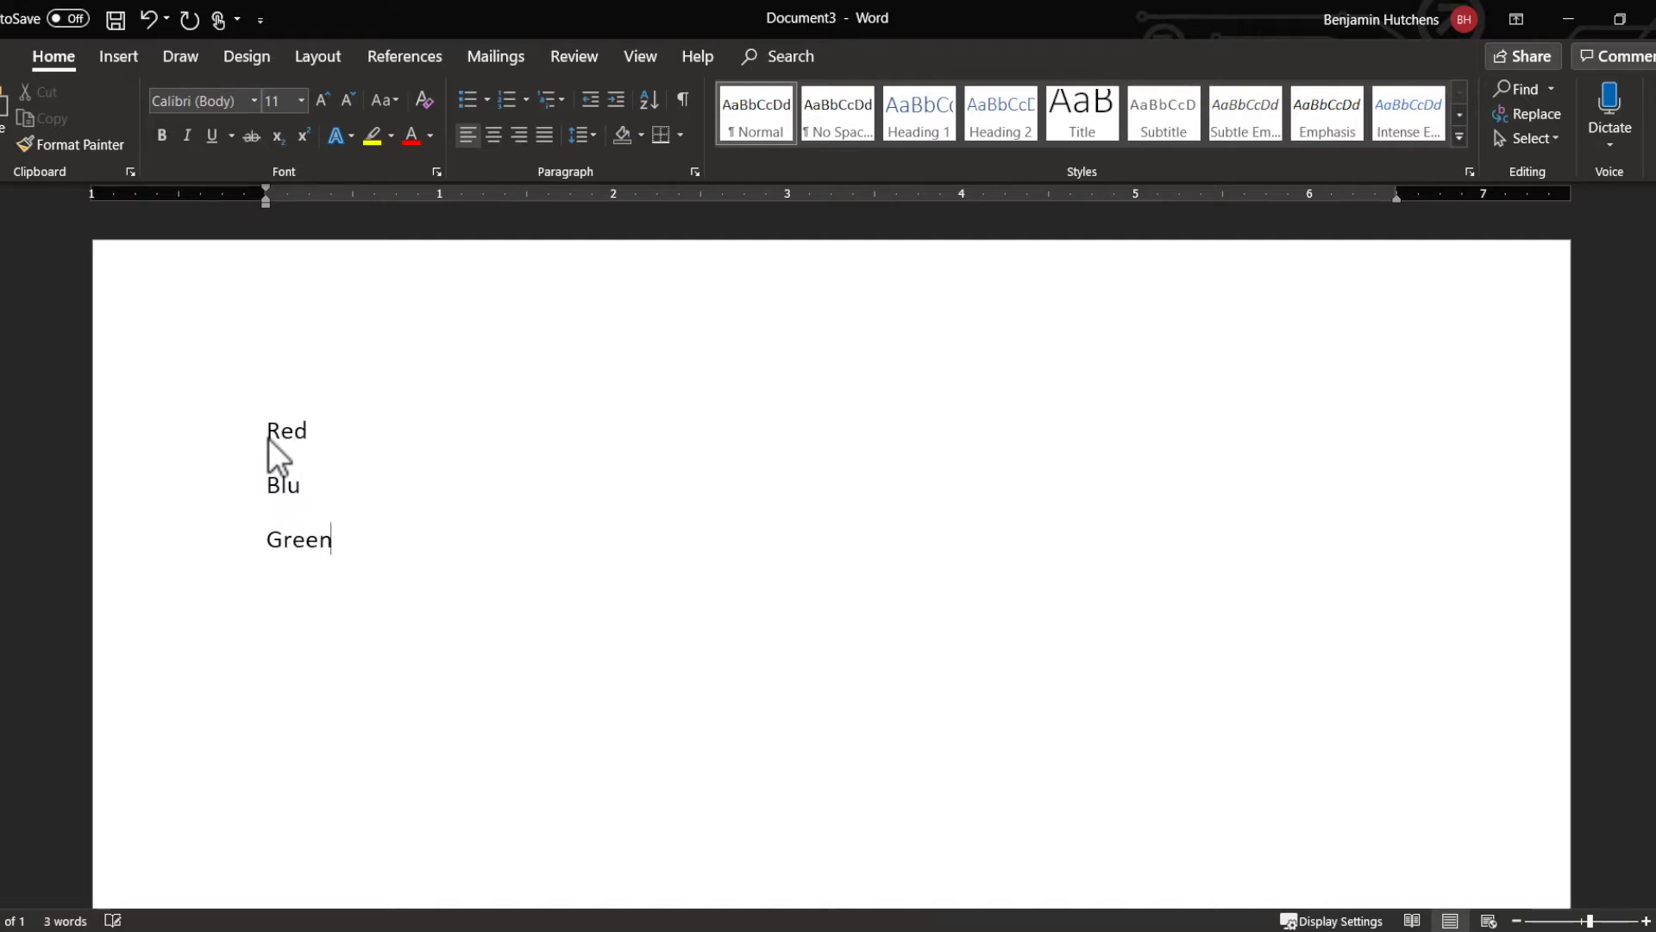
click(364, 479)
text(e)
Step: Select the Red, Blue and Green lines and review the bullet and numbering styles available for them
drag(354, 532, 259, 389)
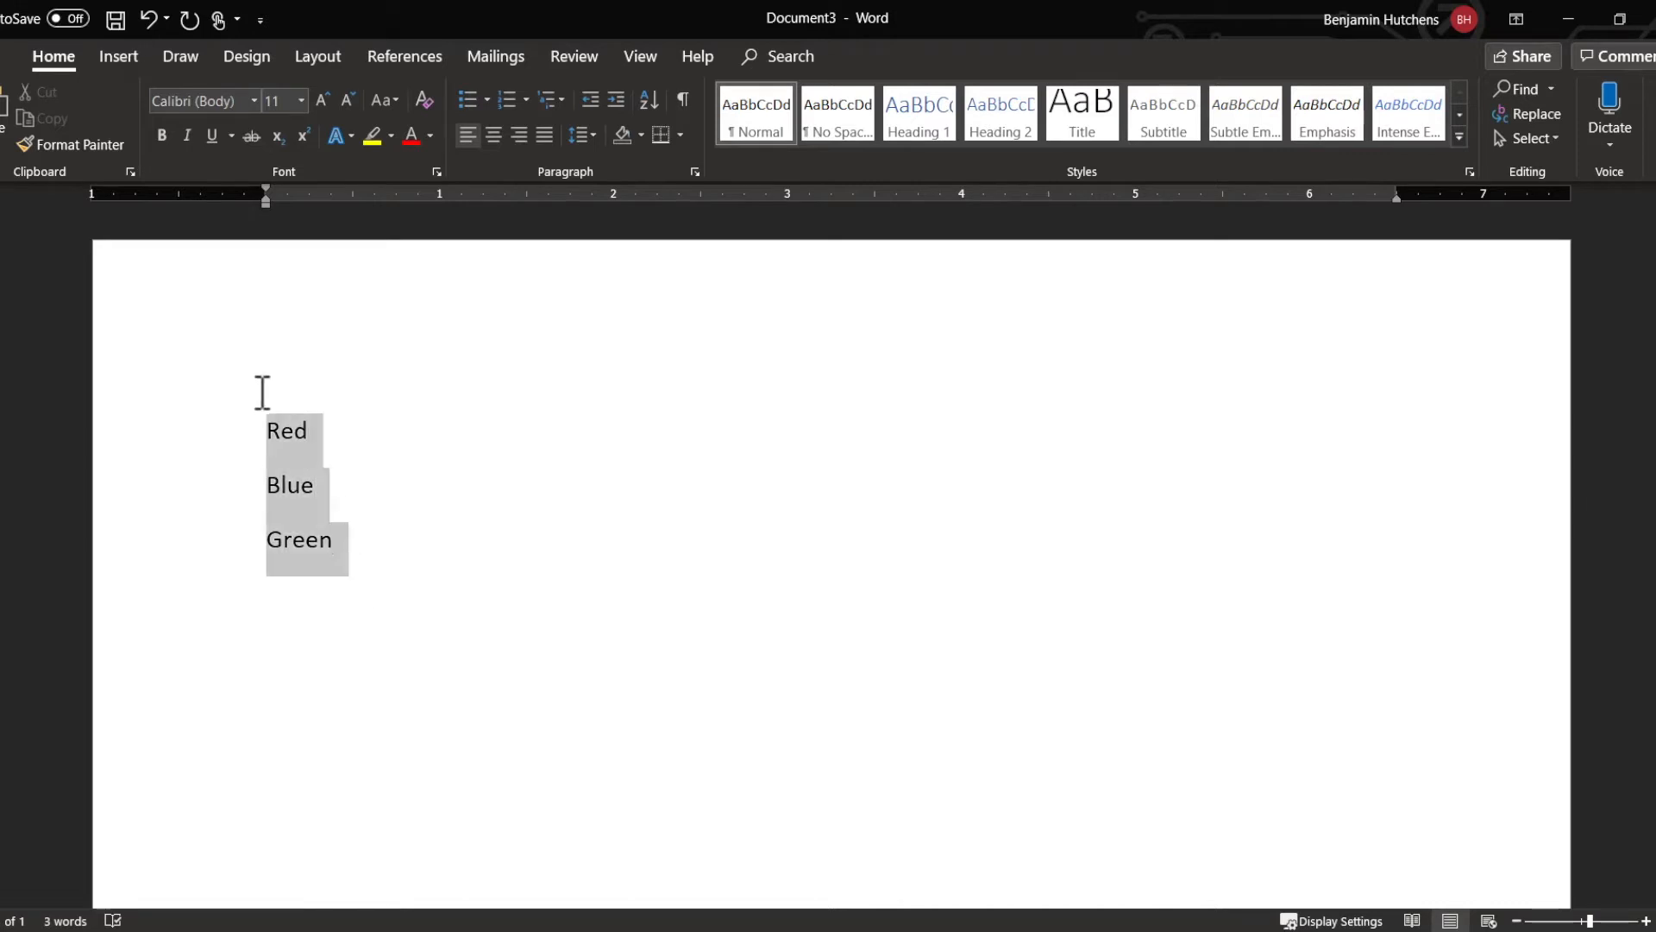
click(486, 100)
click(526, 97)
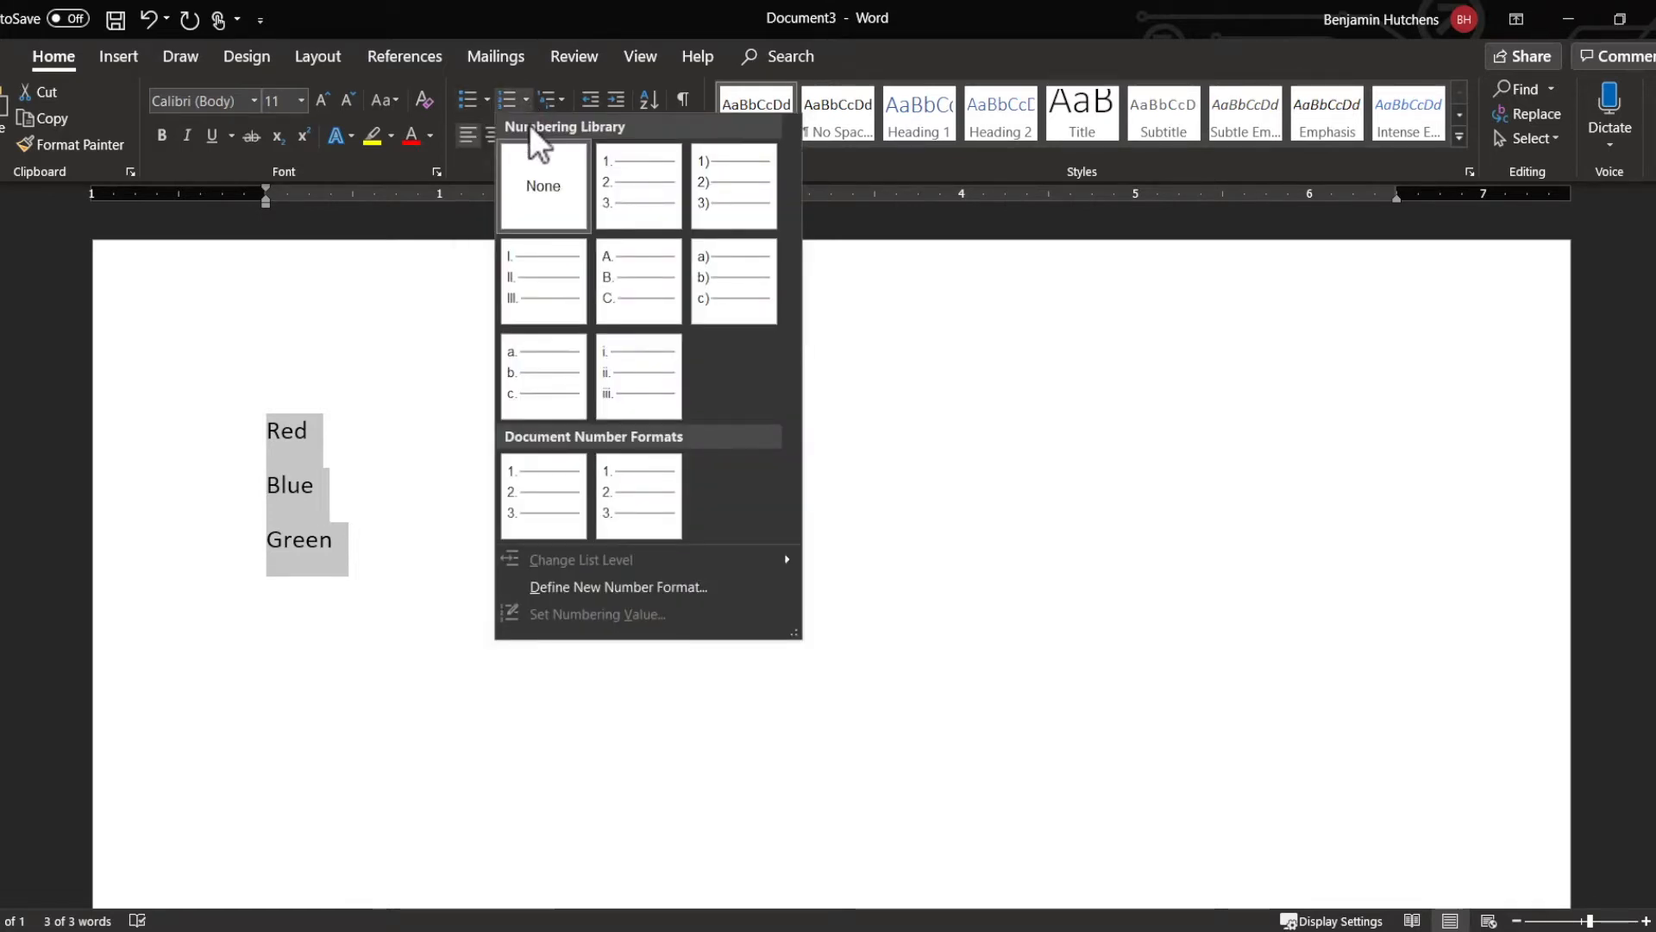
click(488, 95)
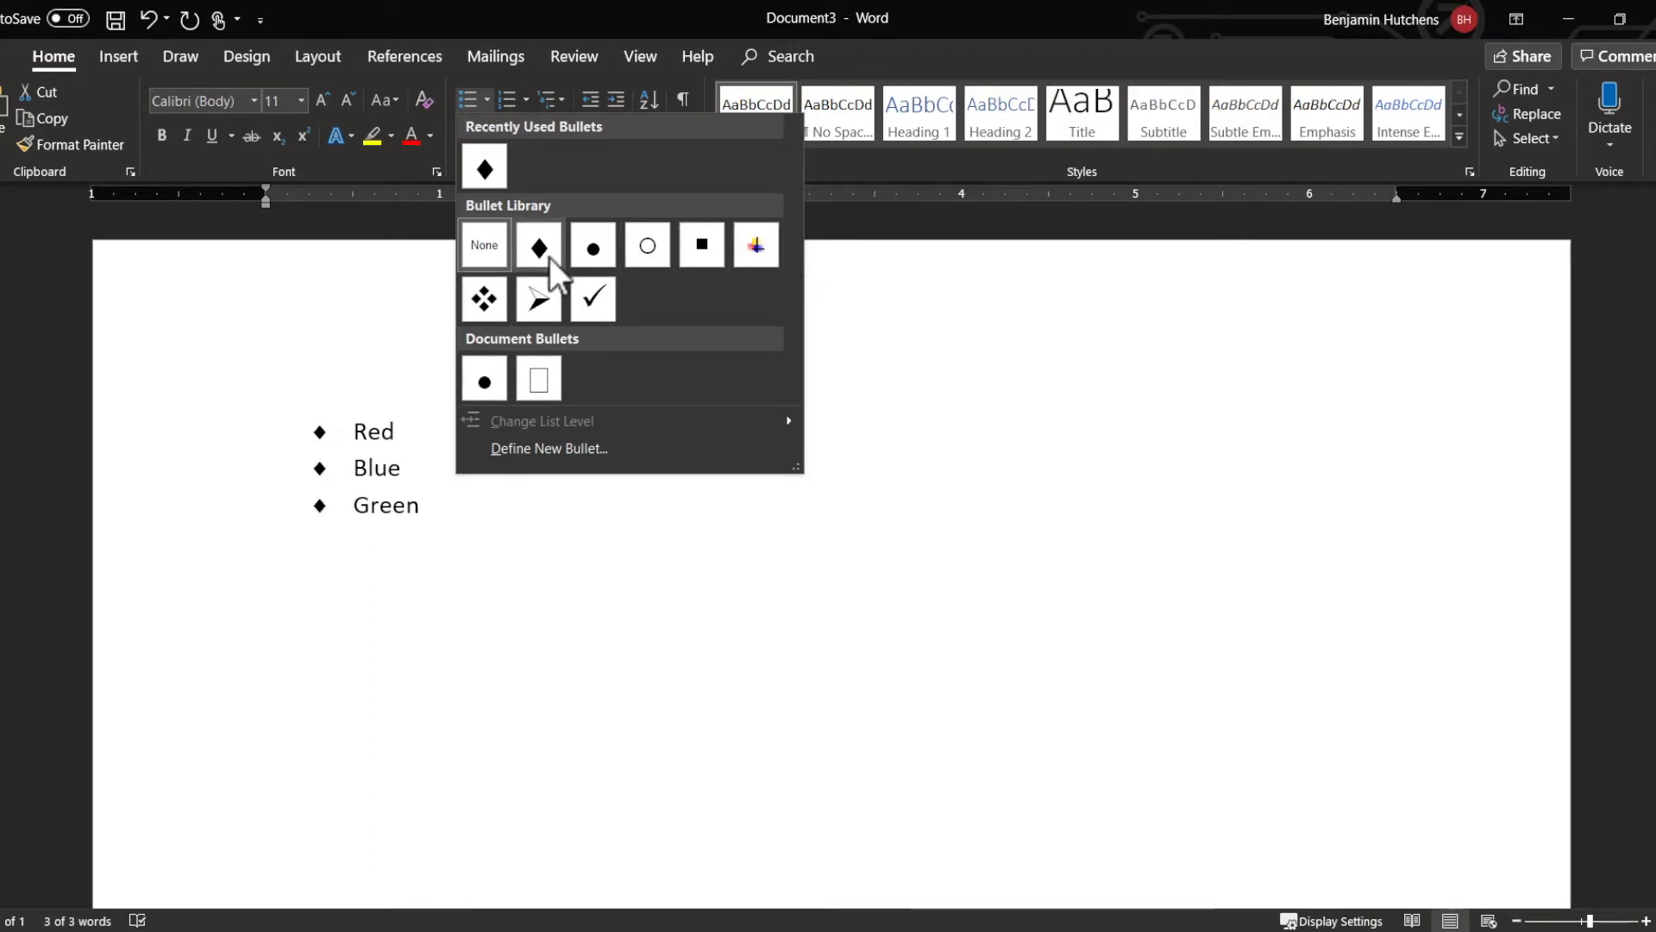
Step: Define a new bullet using the solid diamond from the Symbol font and apply it to the three colour lines
click(545, 446)
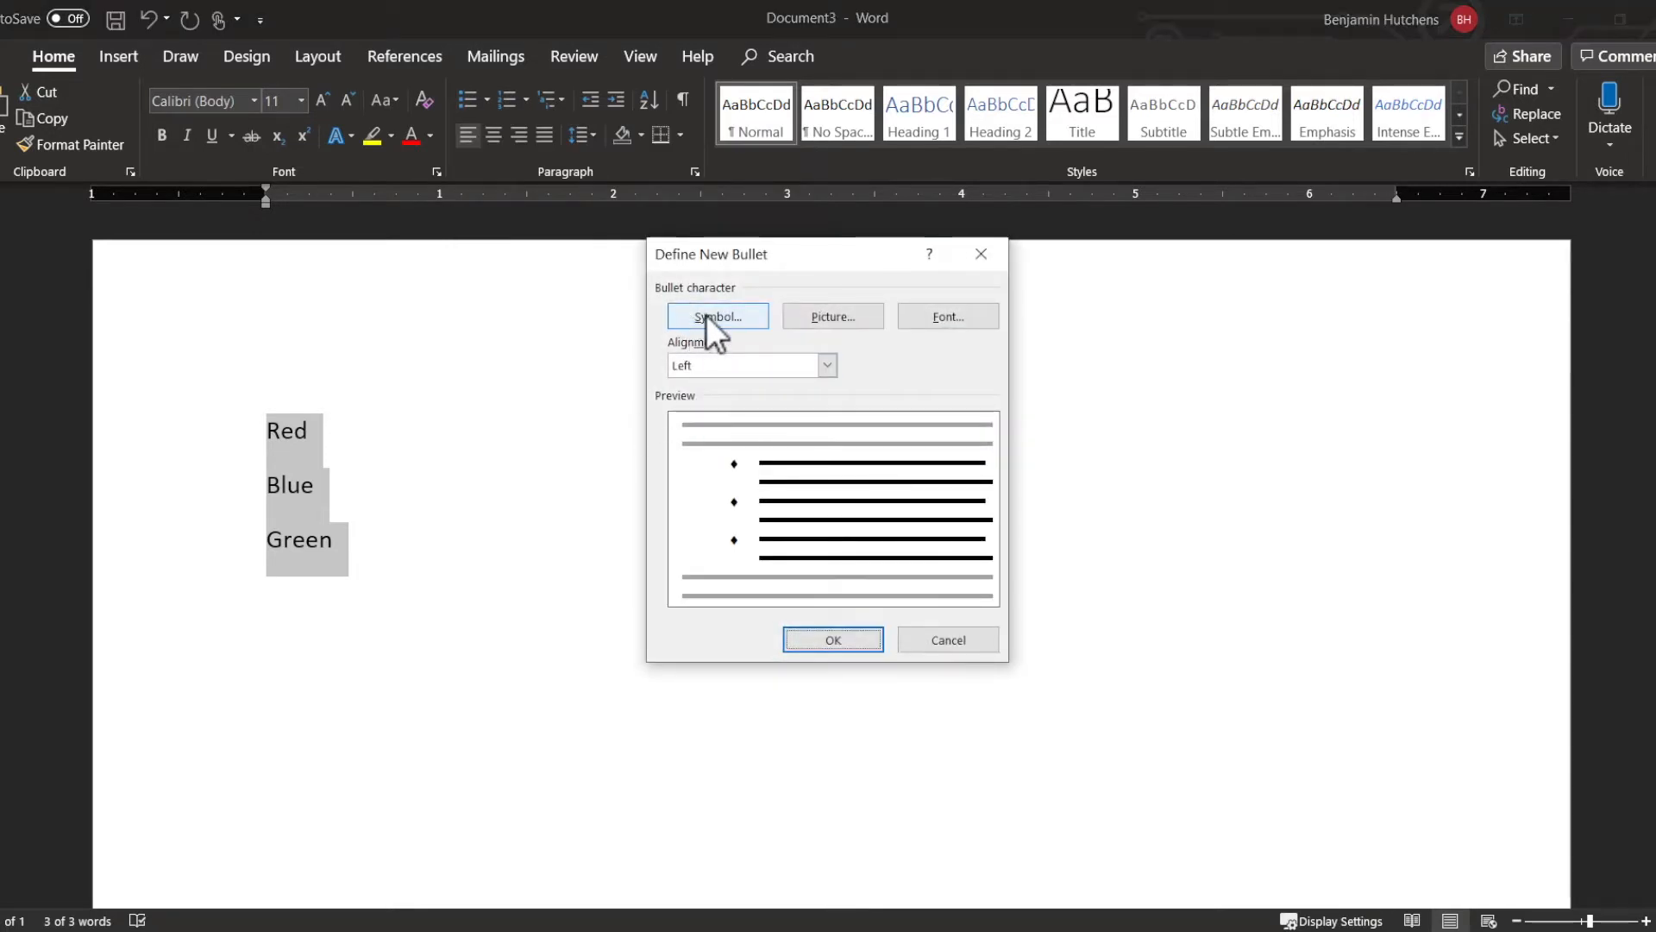
click(753, 318)
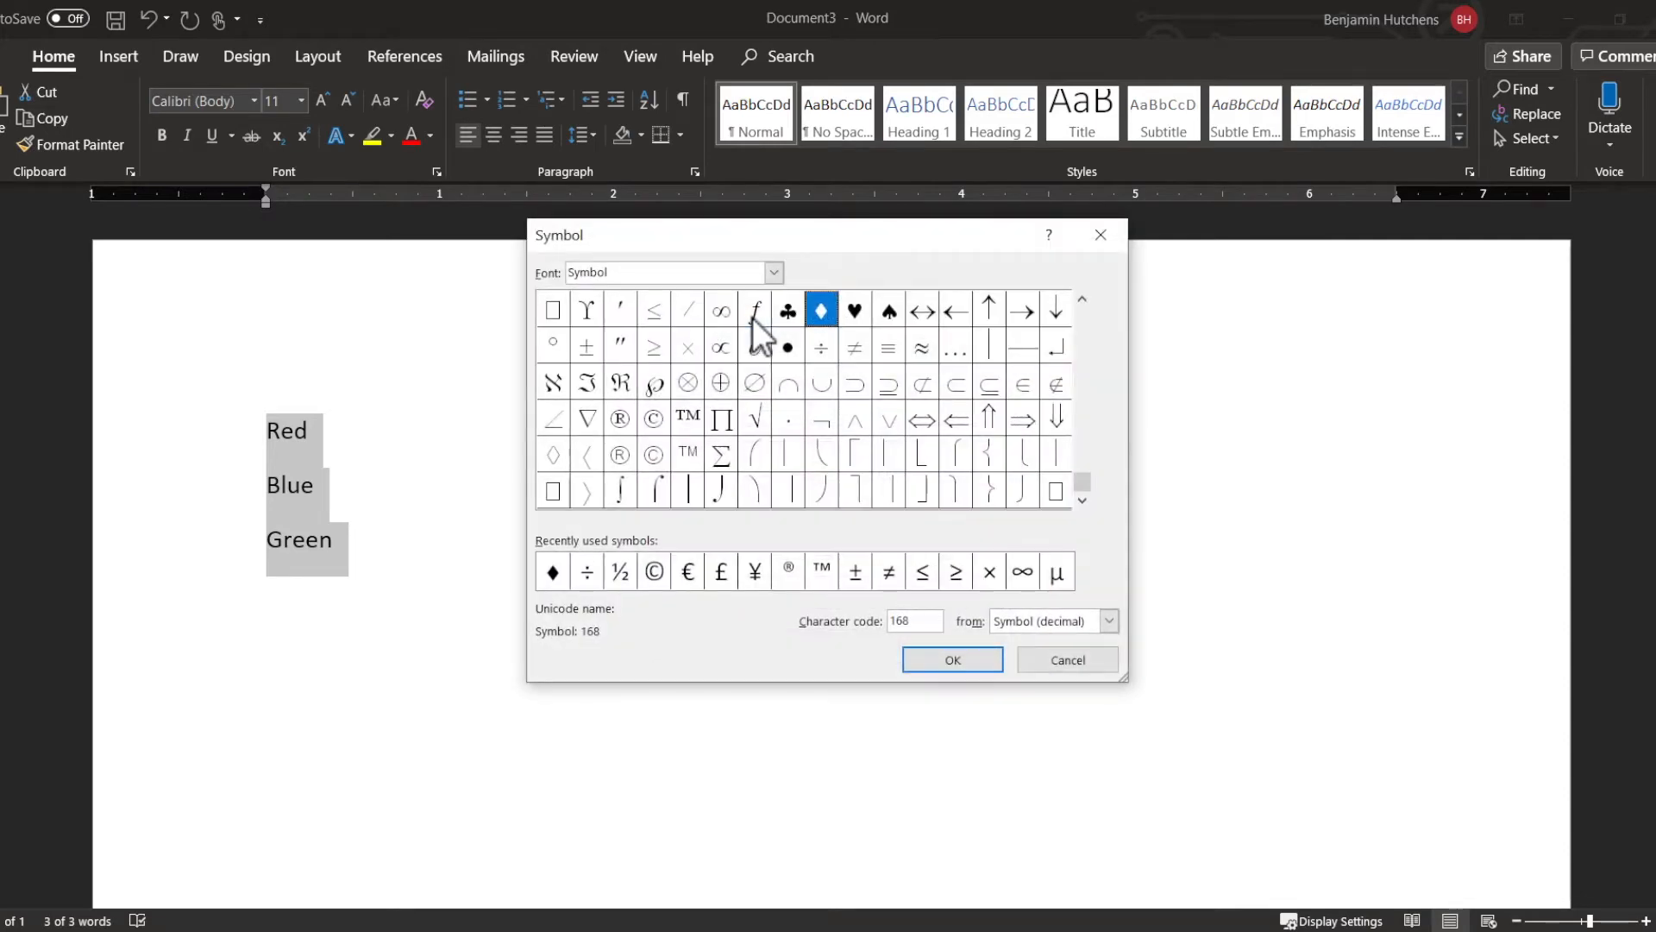
click(721, 382)
click(620, 383)
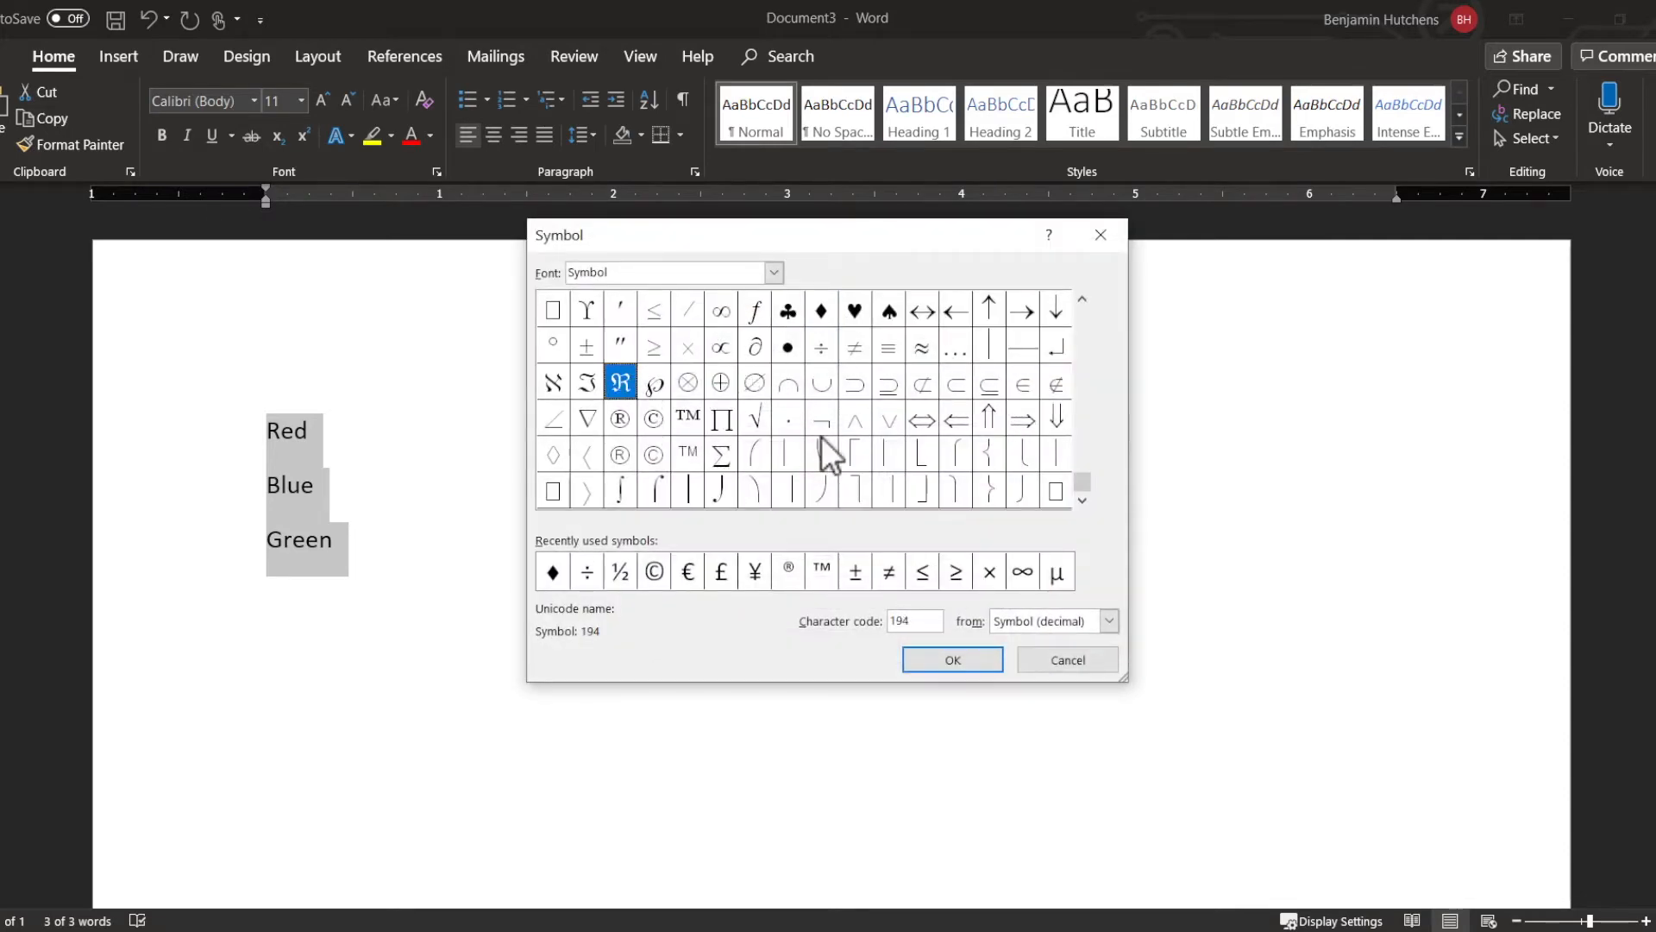
click(819, 421)
click(822, 310)
click(960, 651)
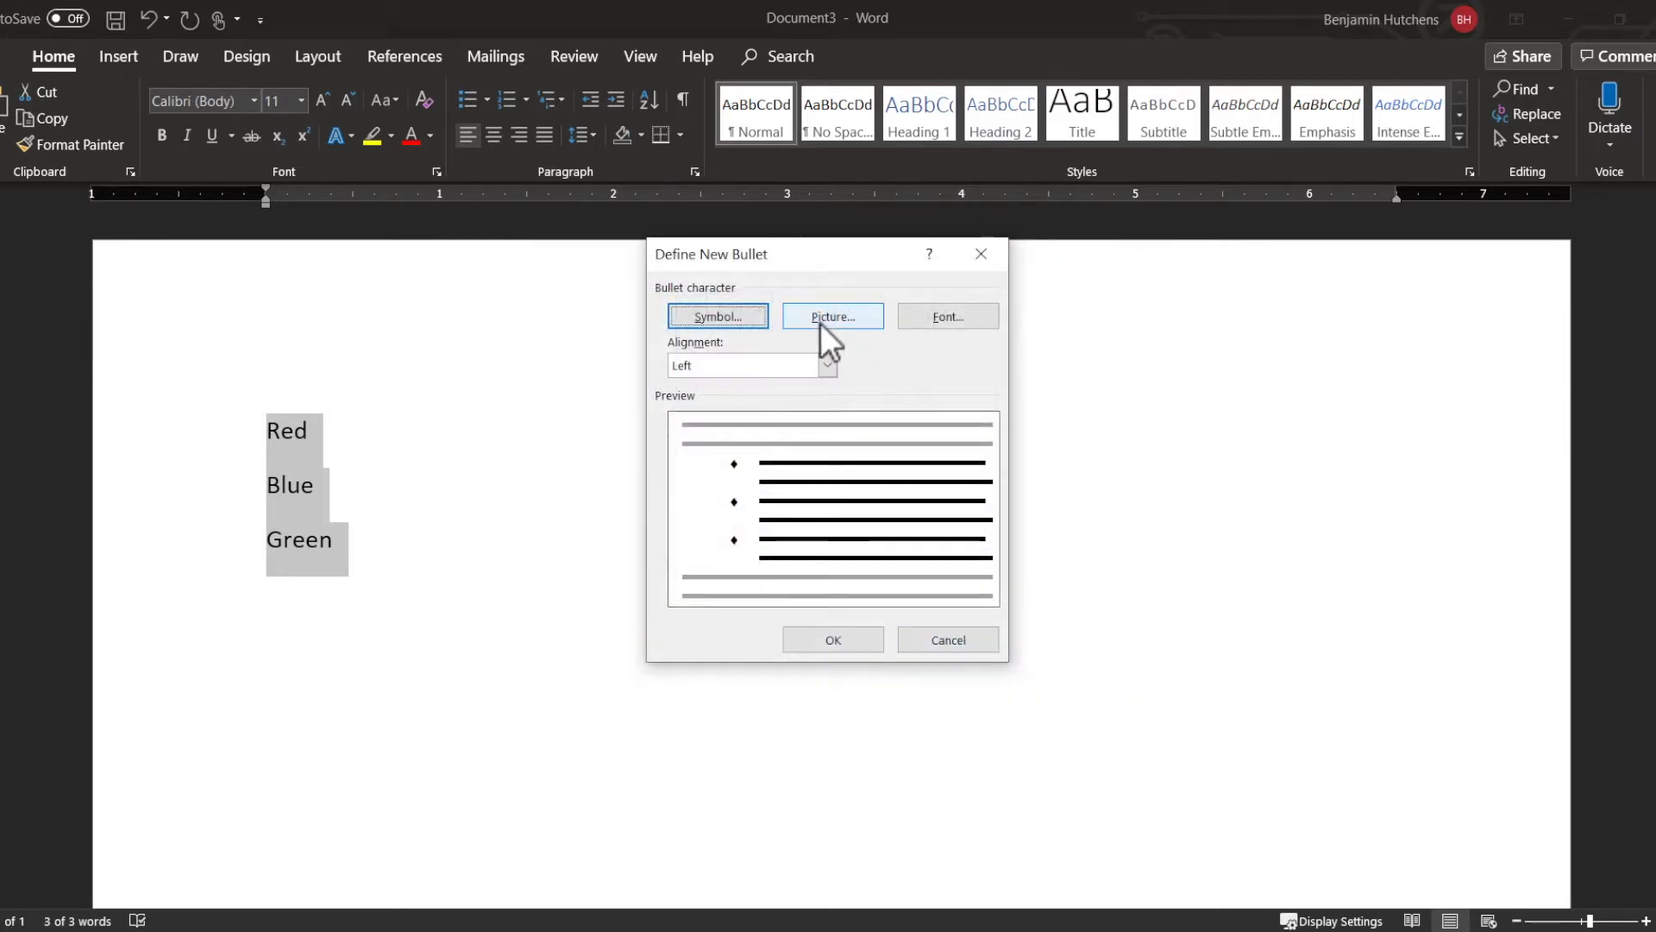
click(864, 649)
click(393, 436)
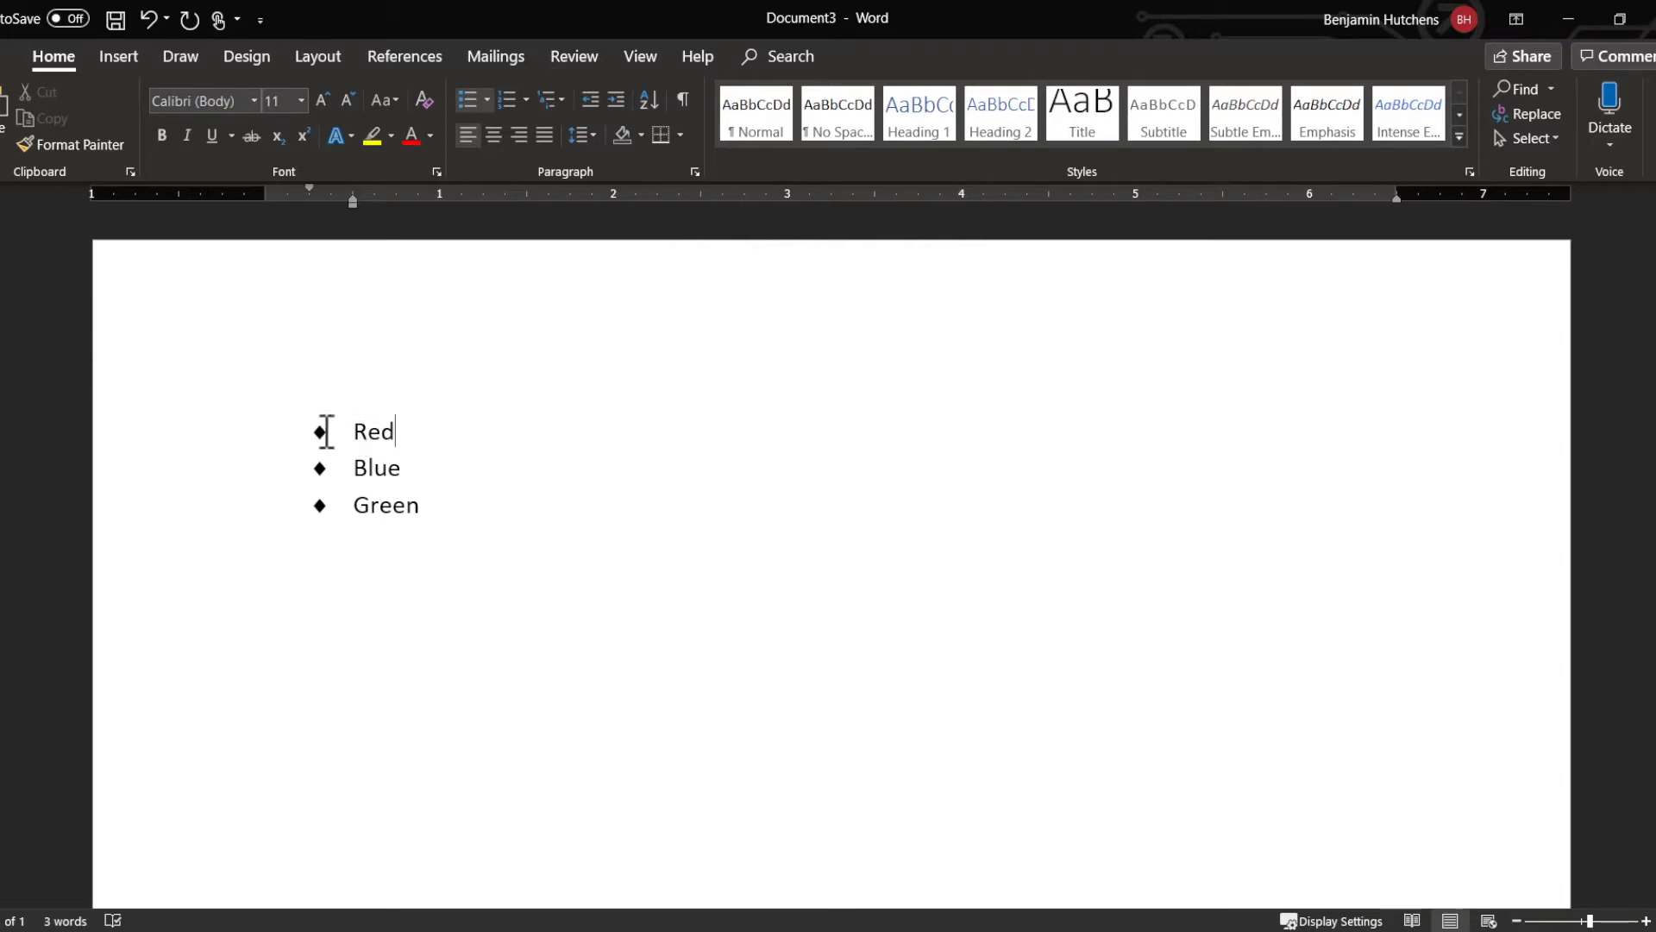
click(321, 432)
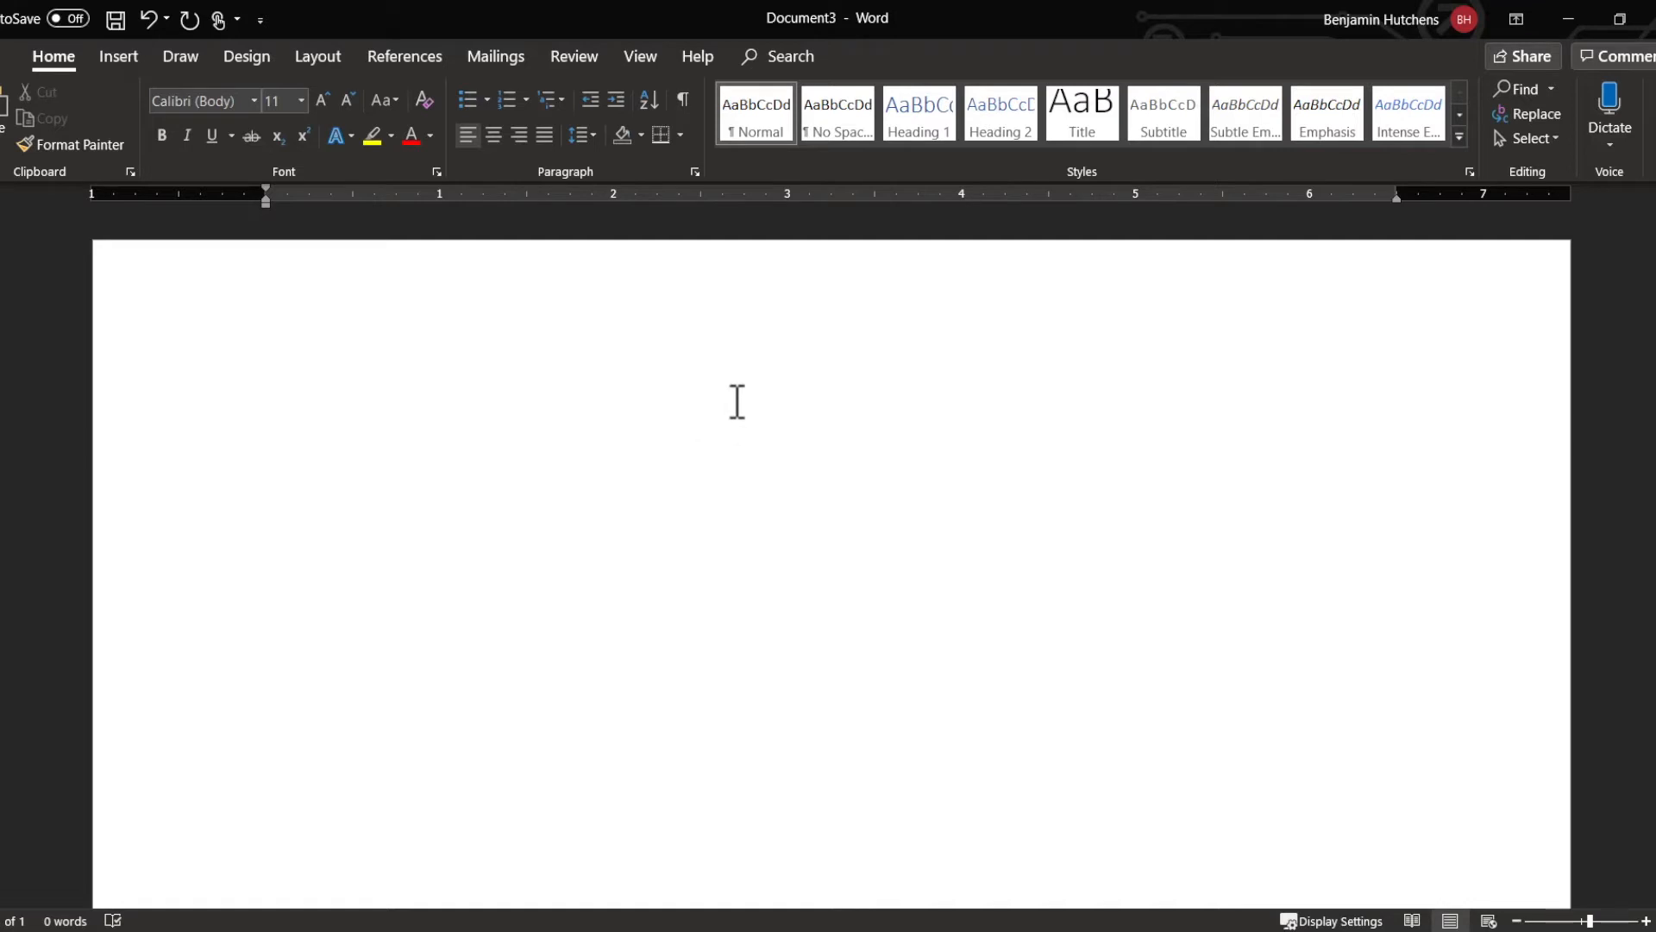
Step: Set the paragraph formatting to a first-line indent of 0.25" and double line spacing
click(695, 171)
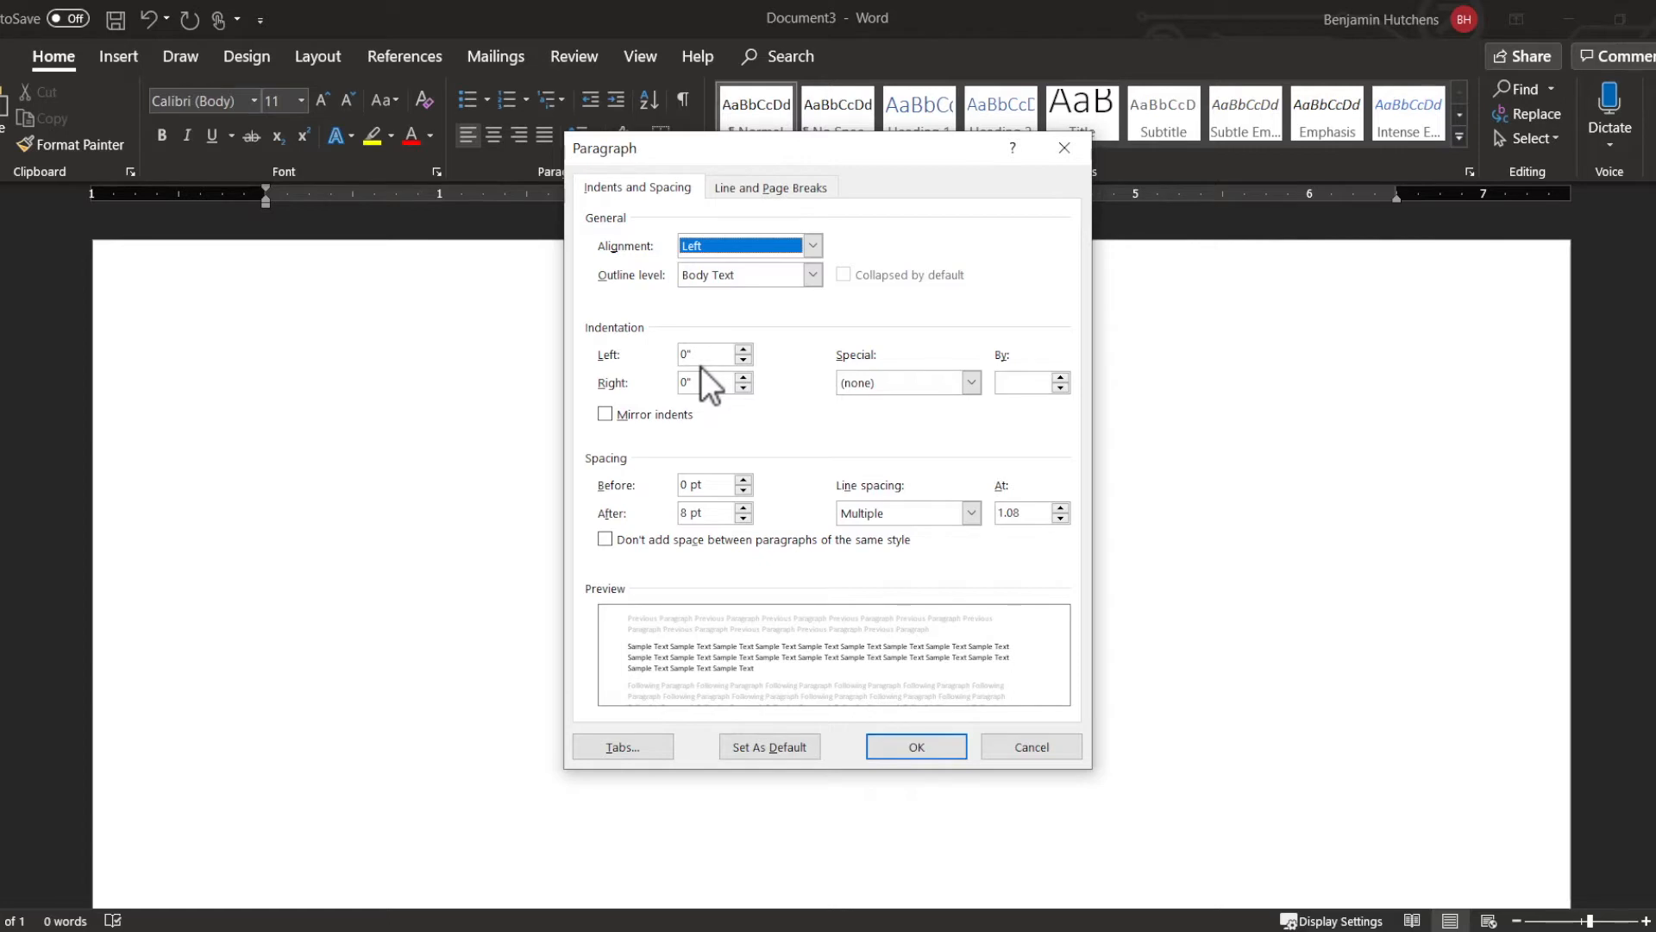
click(970, 382)
click(937, 418)
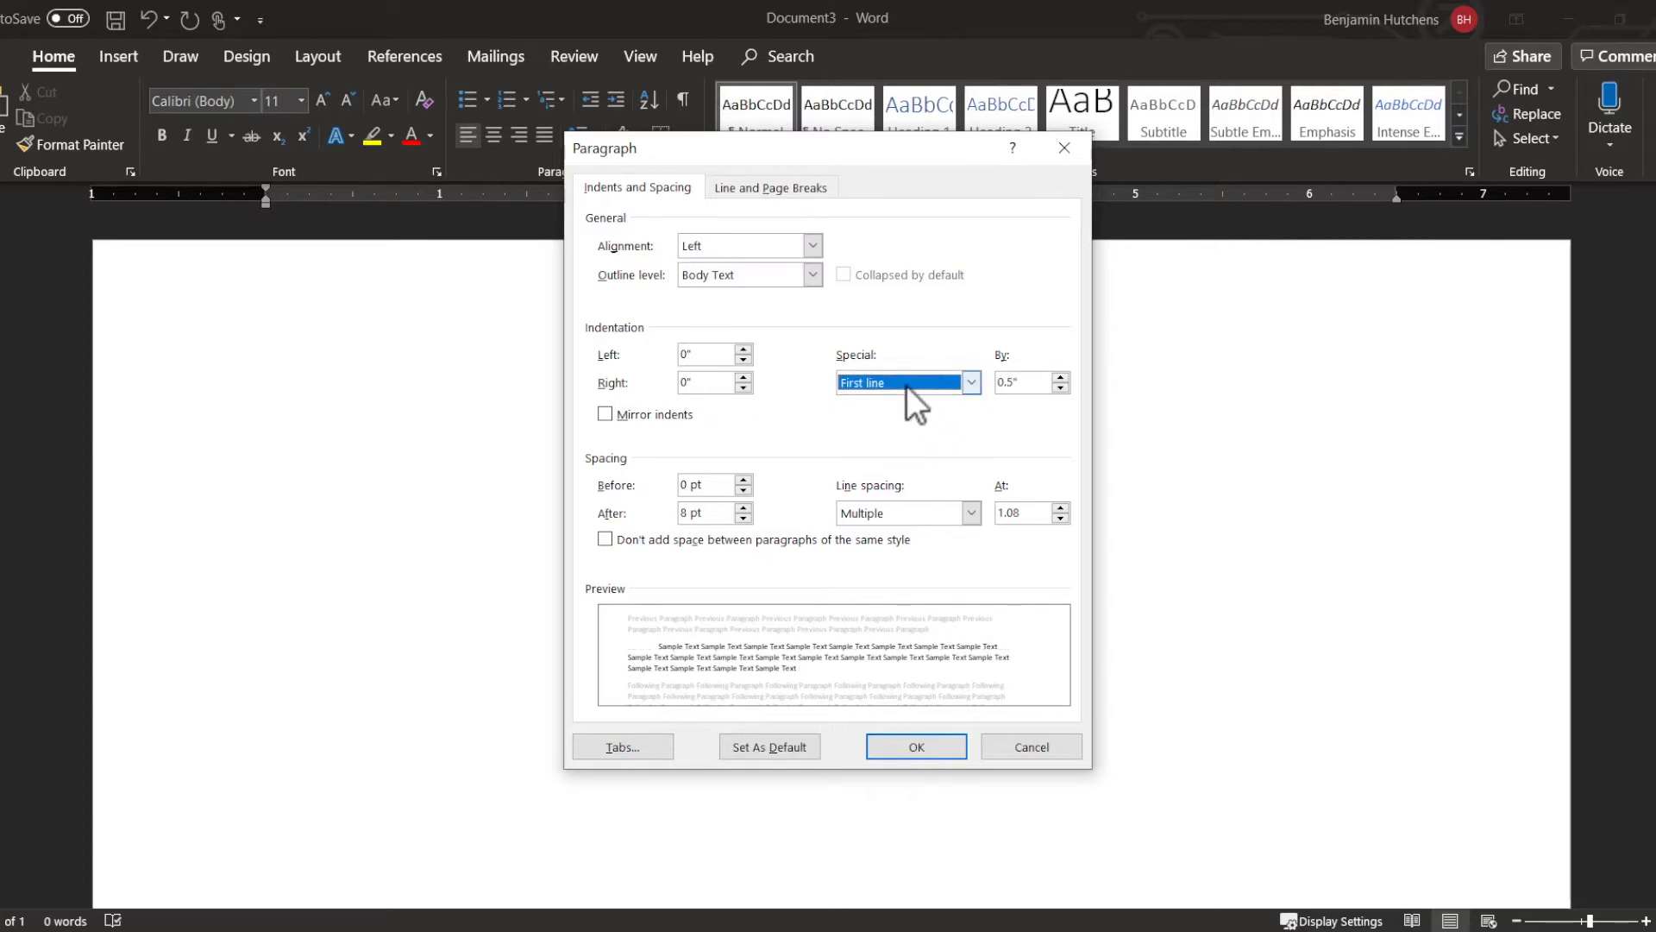
click(1019, 384)
text(25)
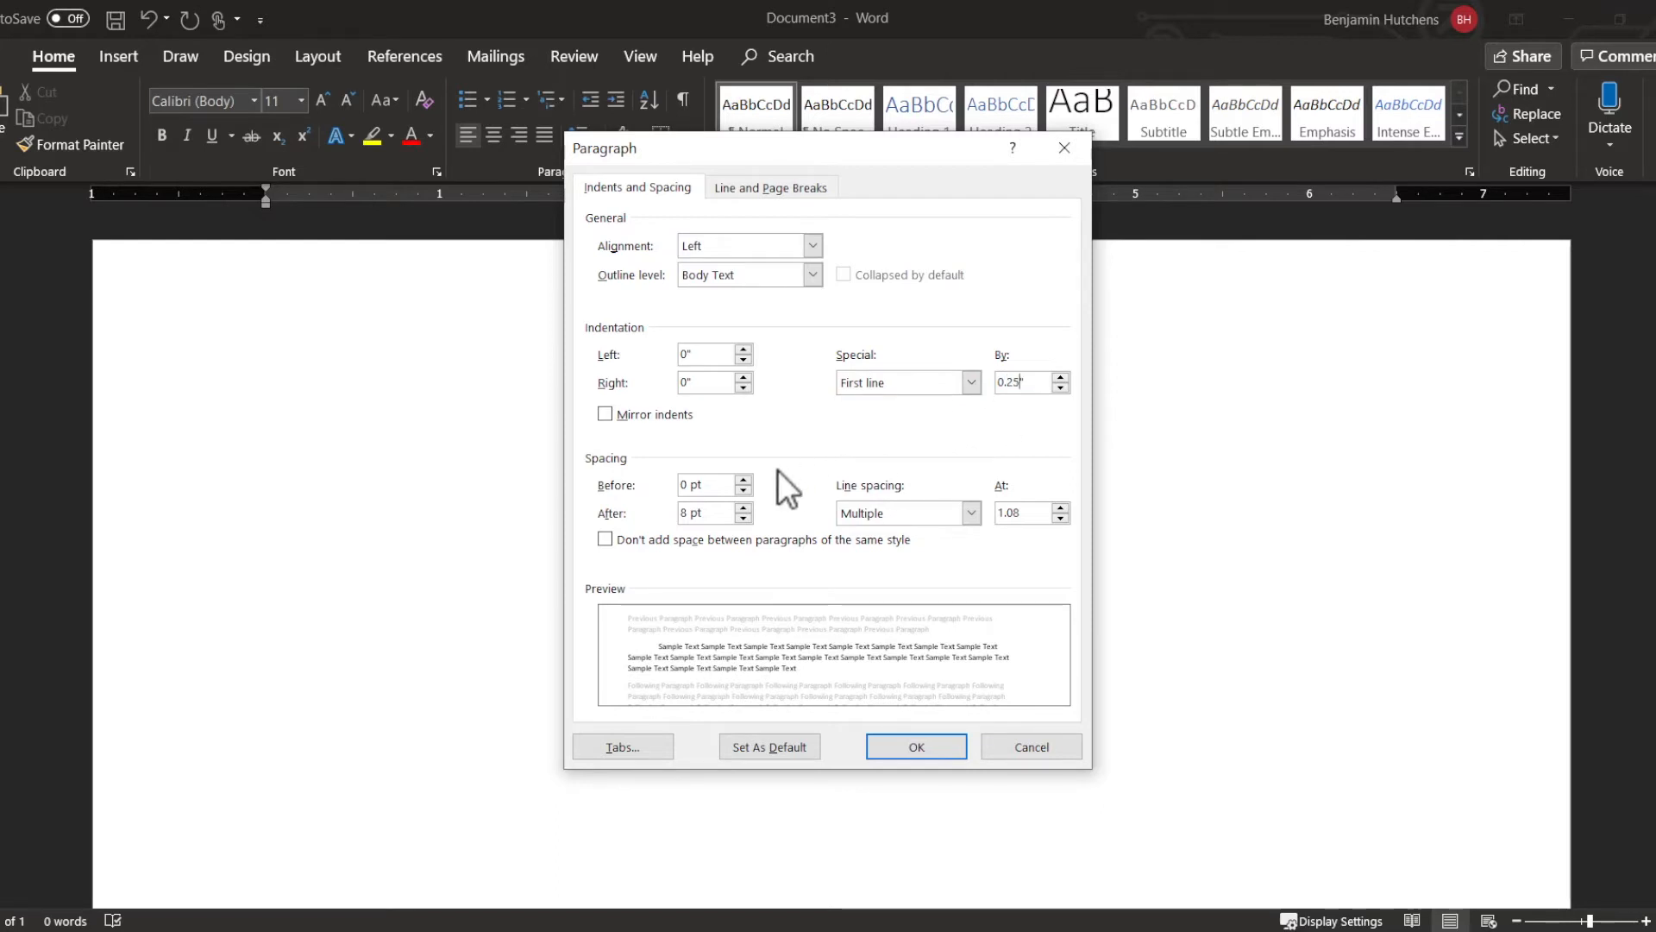
click(977, 521)
click(925, 566)
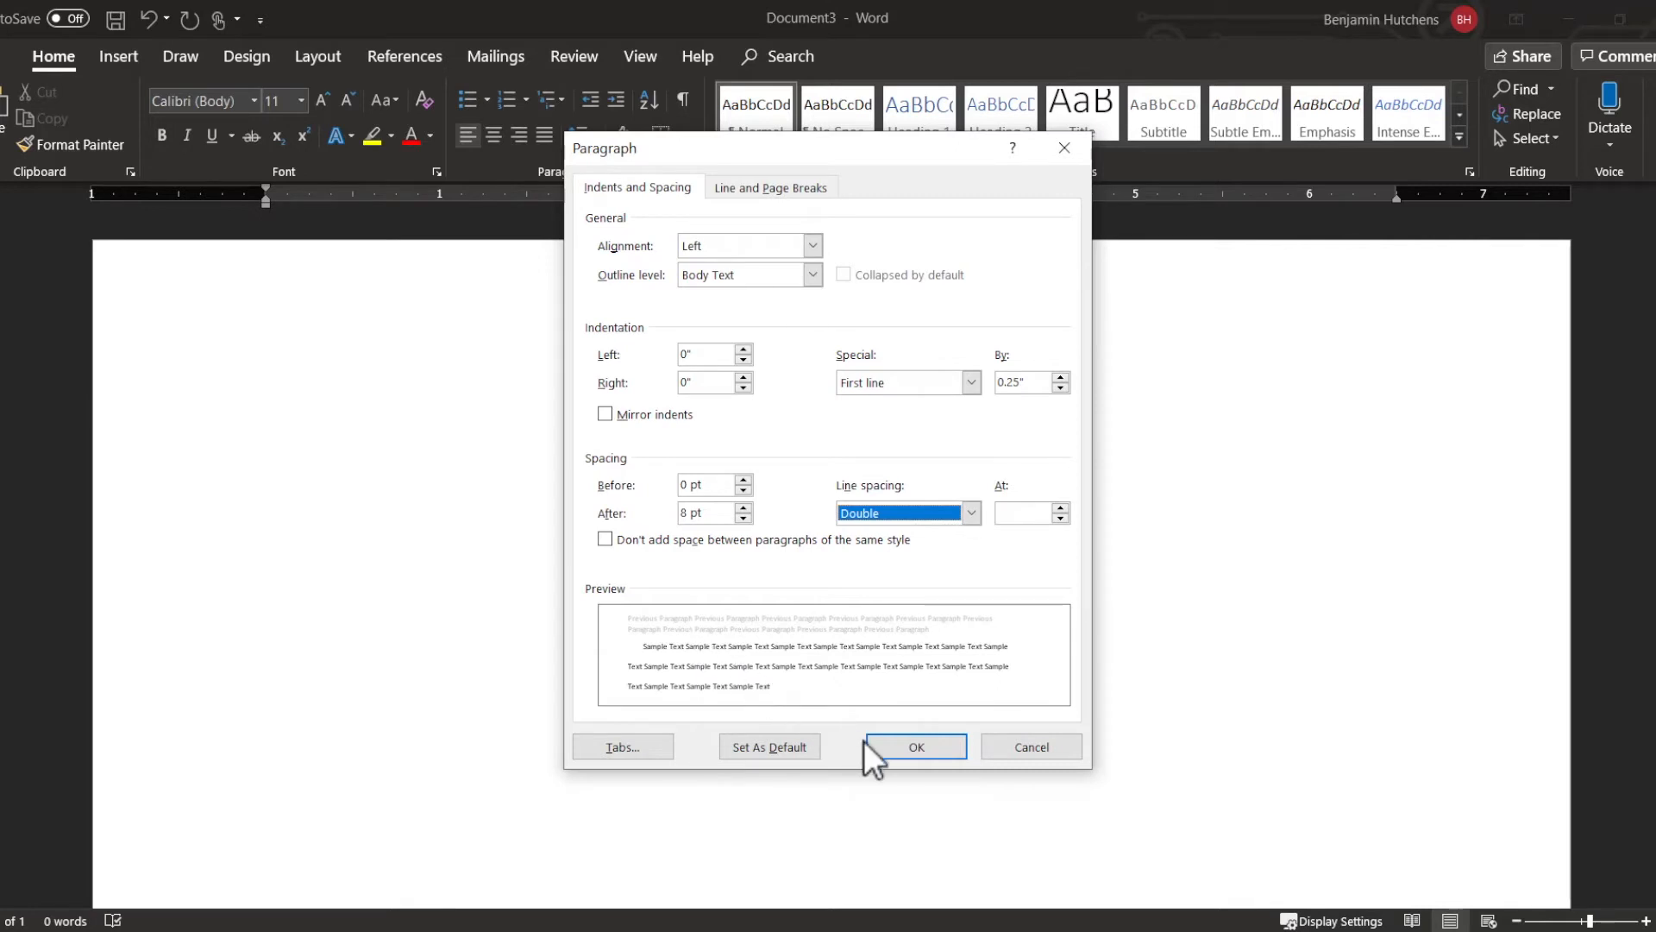
click(907, 749)
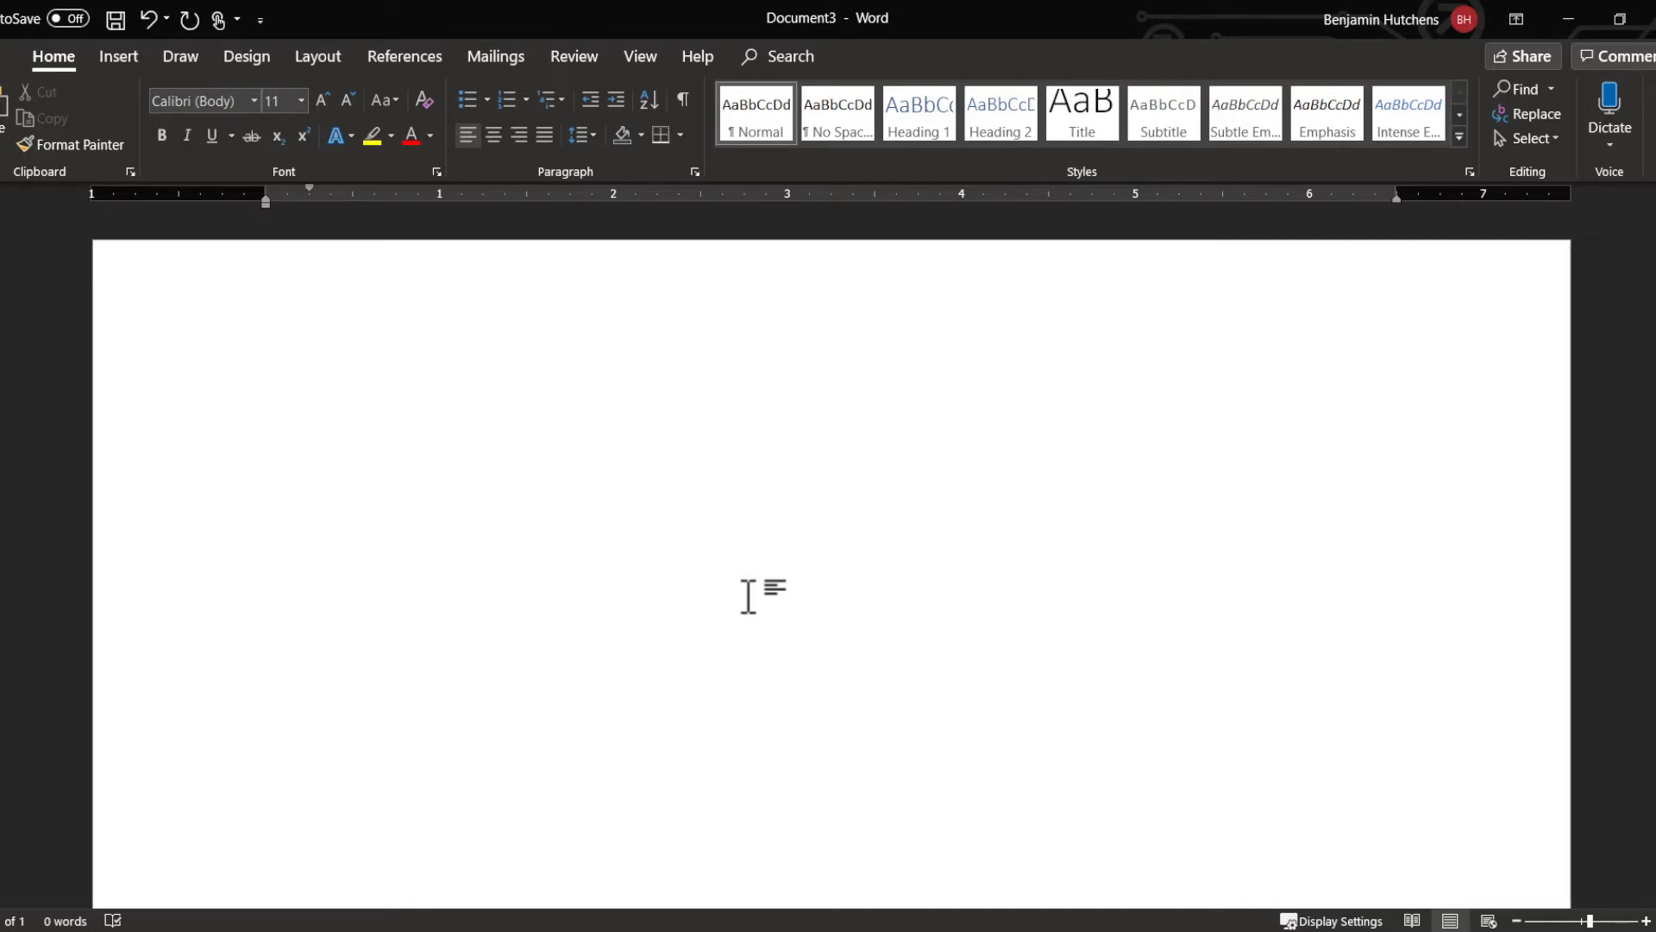
Step: Enter the text "JCPL Rocks!" in the empty document
text(JCPL Rocks!)
Step: Duplicate "JCPL Rocks!" so it stands twice on the first line and once on each of two further lines
key(ctrl+a)
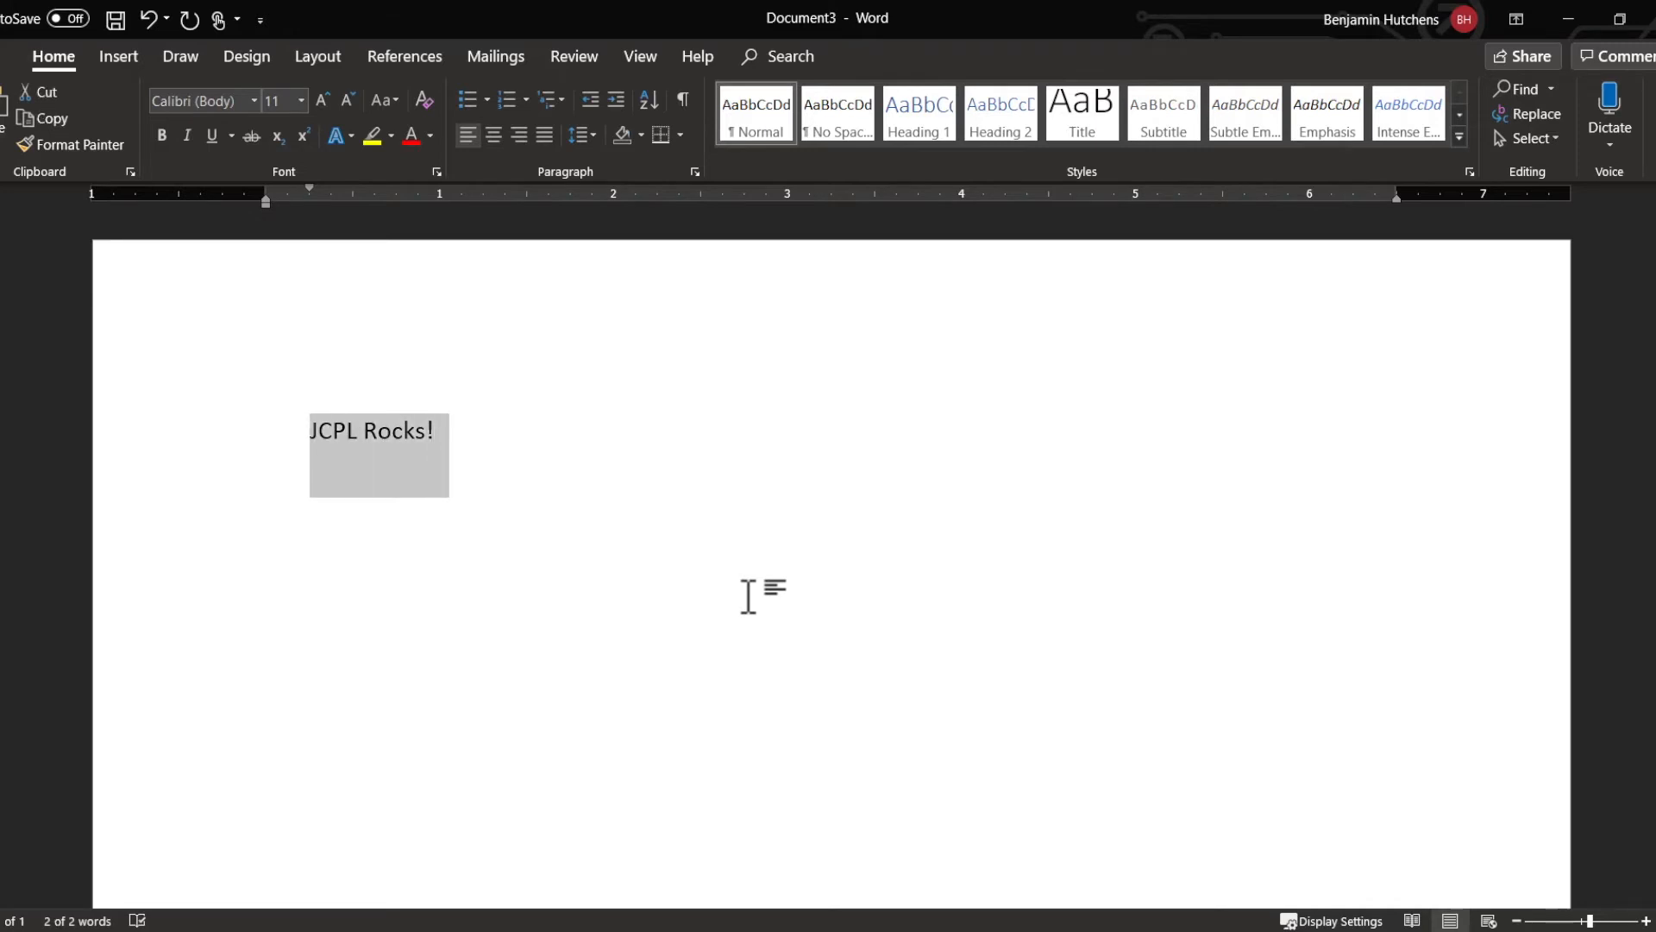
text(JCPL Rocks!)
text(JCPL Rocks!)
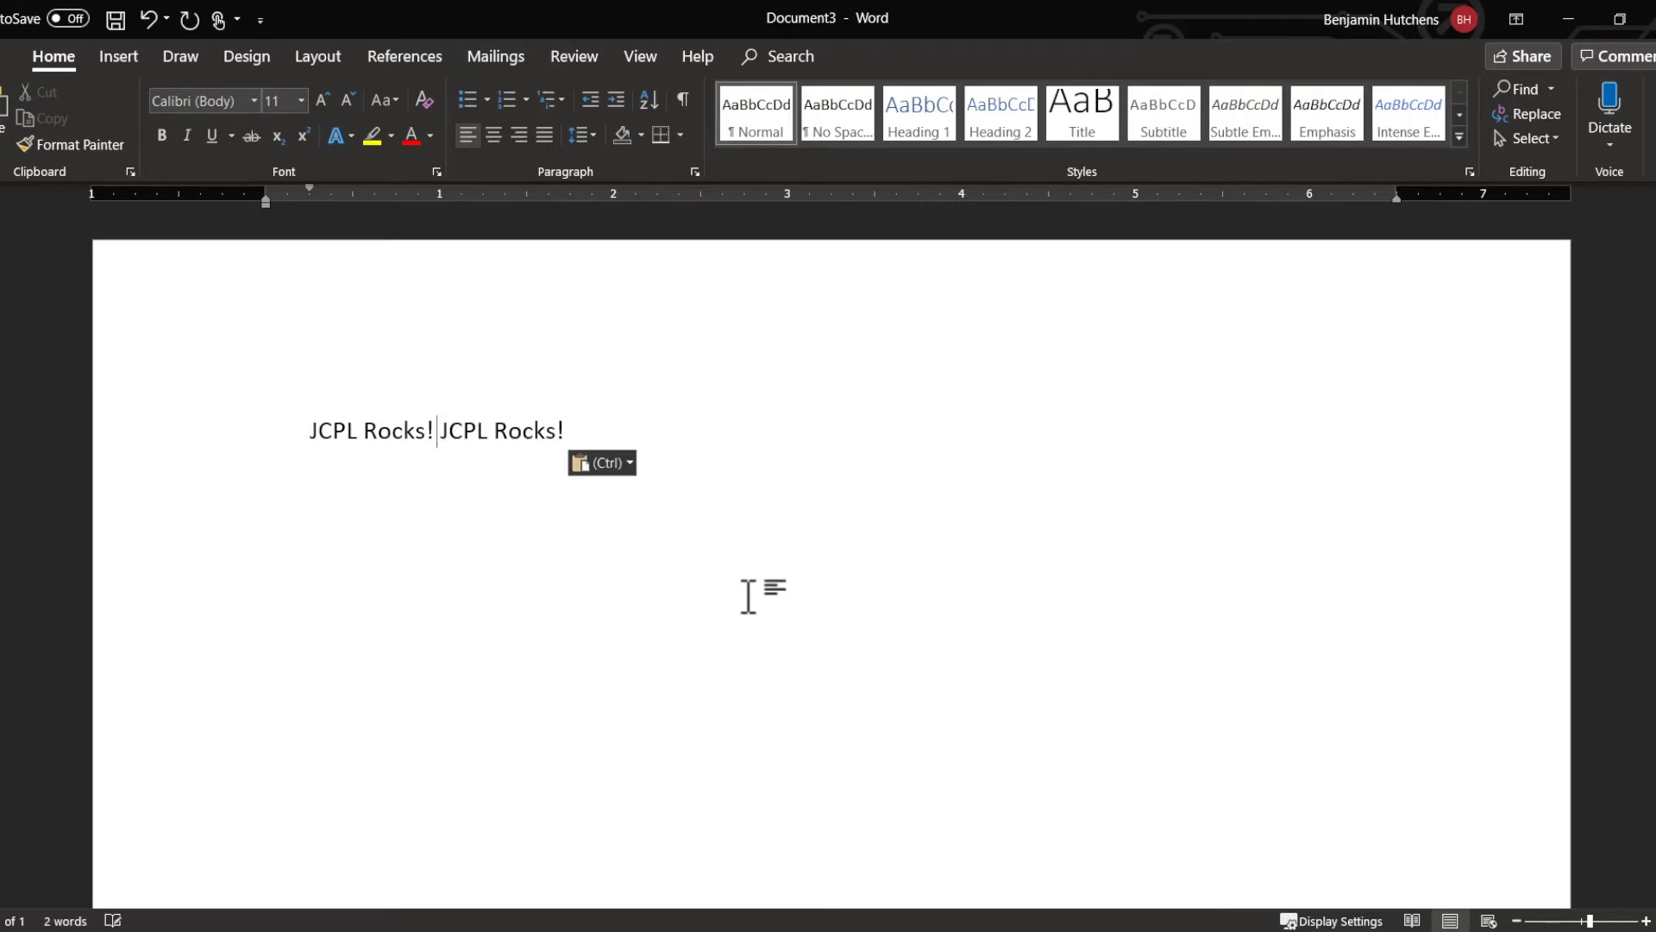
text(JCPL Rocks!)
text(JCPL Rocks!)
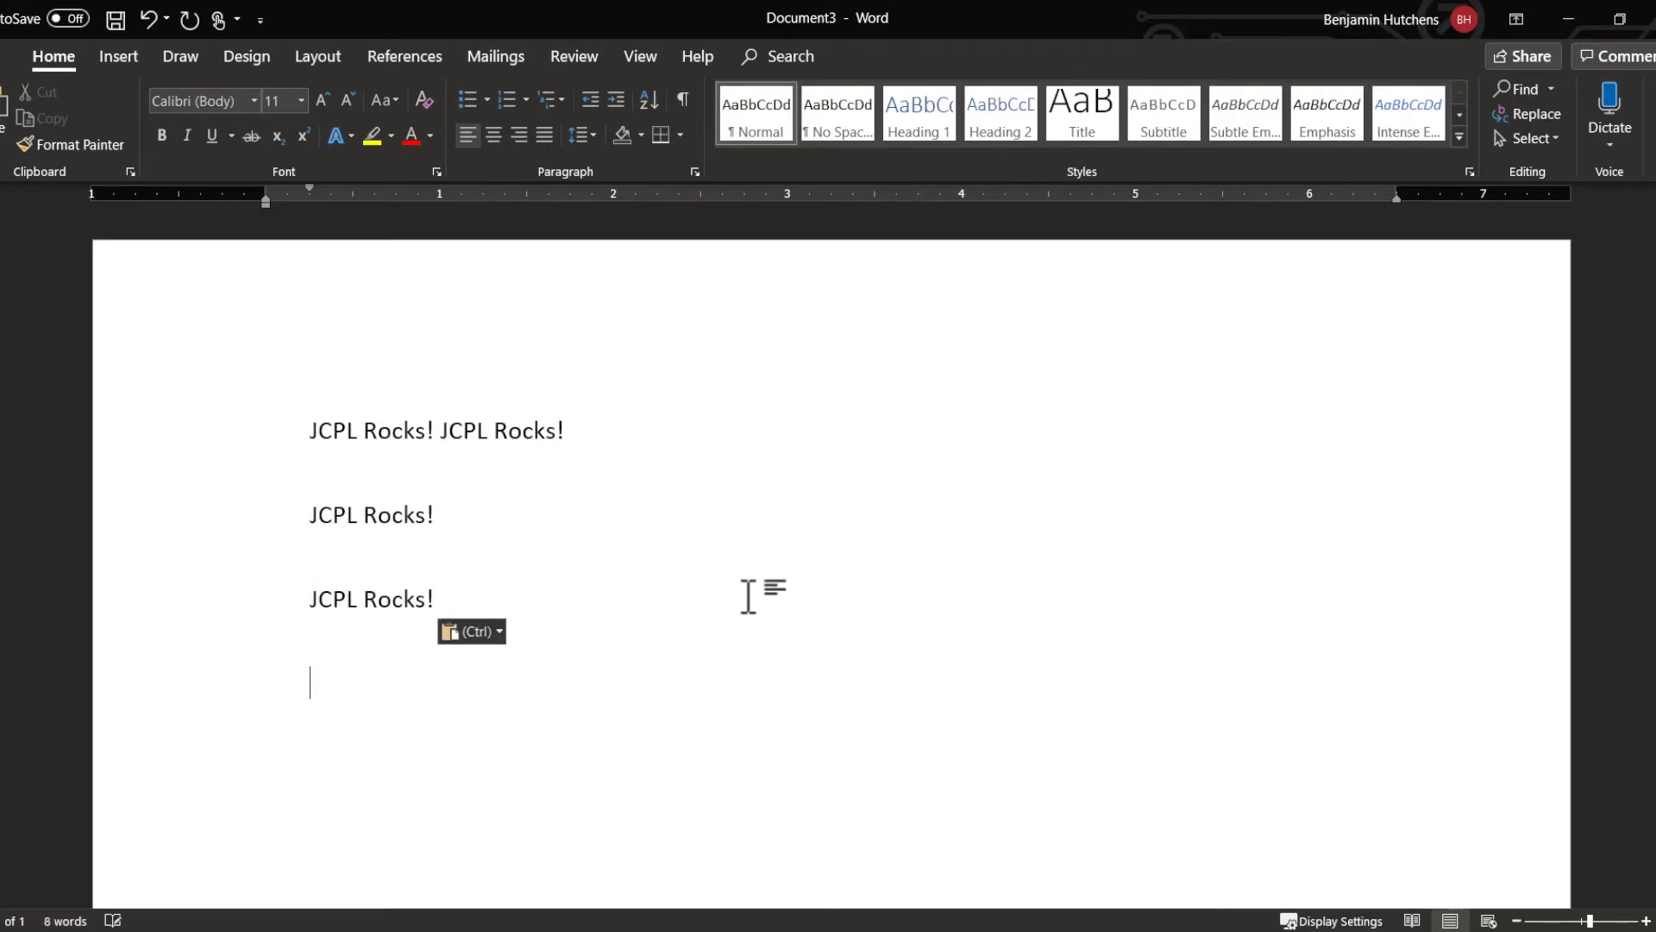
Step: Increase the first-line indent of the paragraph containing "JCPL Rocks!" twice by one tab level
click(360, 462)
click(294, 429)
key(Tab)
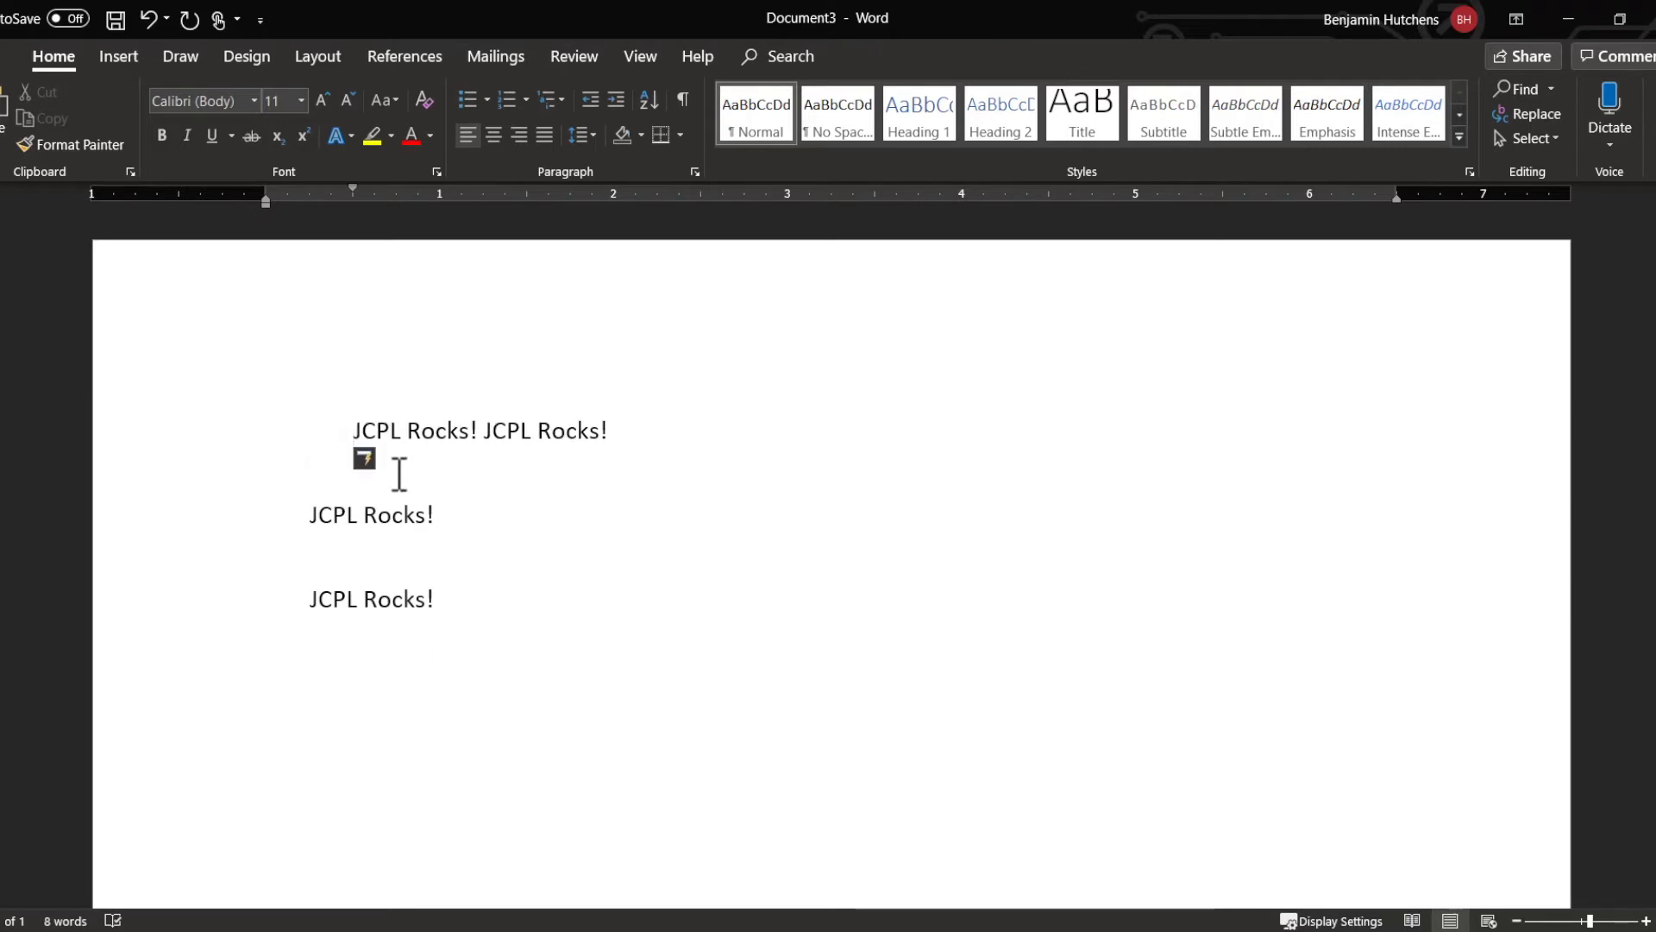
click(537, 585)
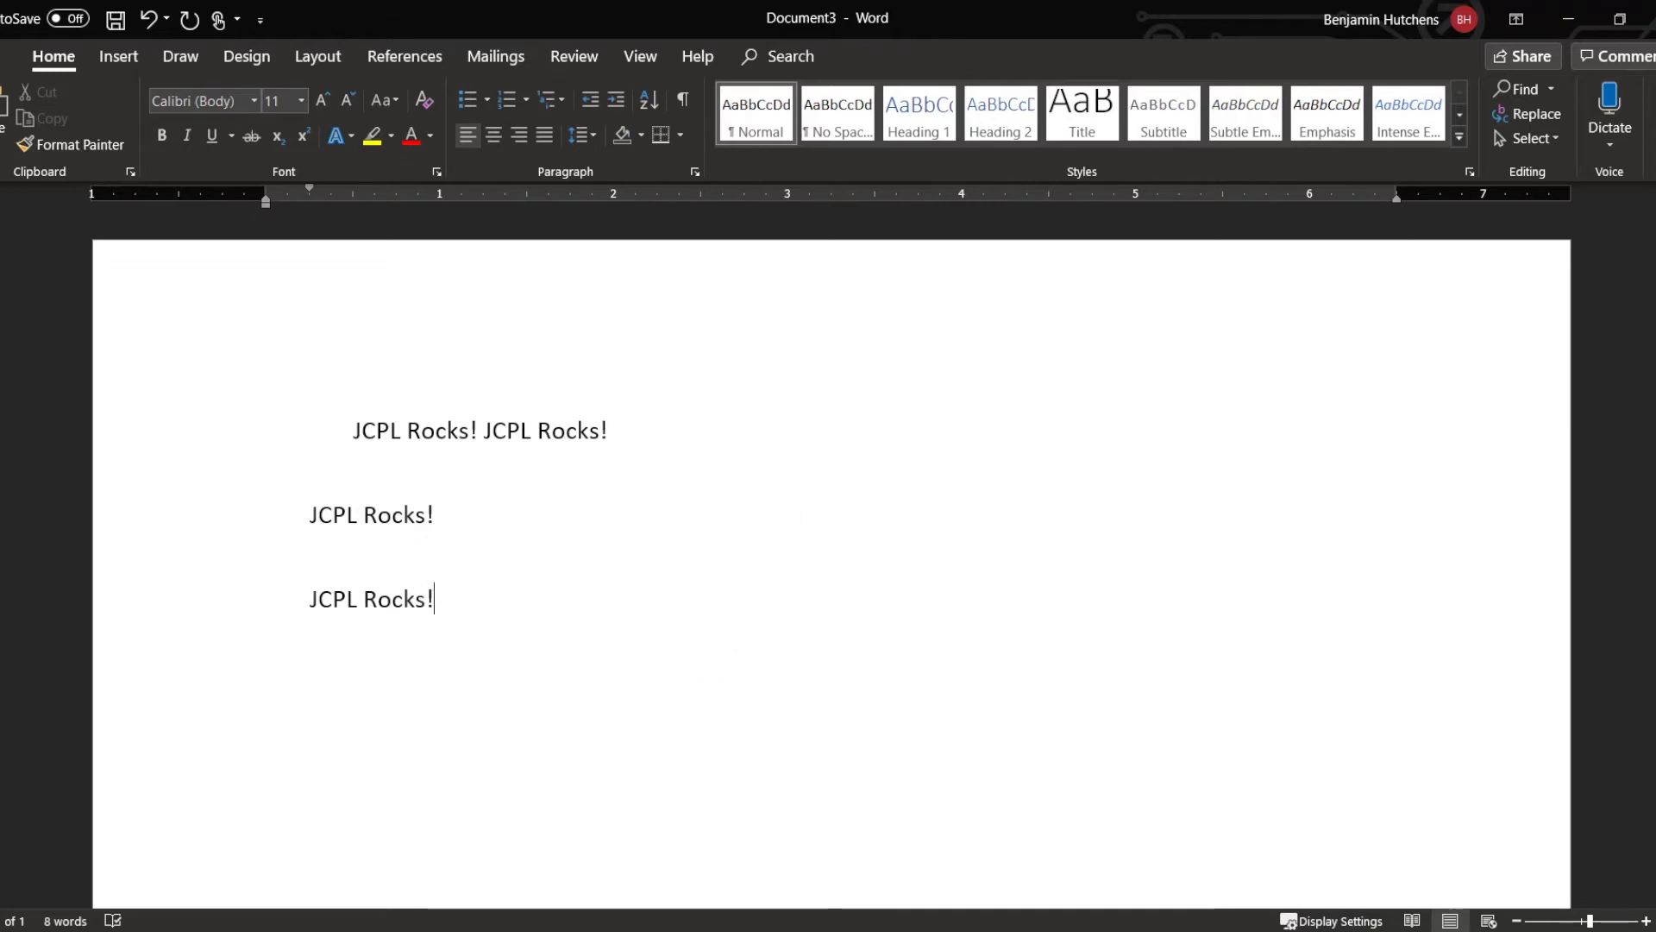
Step: Set all the "JCPL Rocks!" text in the Engravers MT font and browse the other available fonts
drag(478, 598, 307, 474)
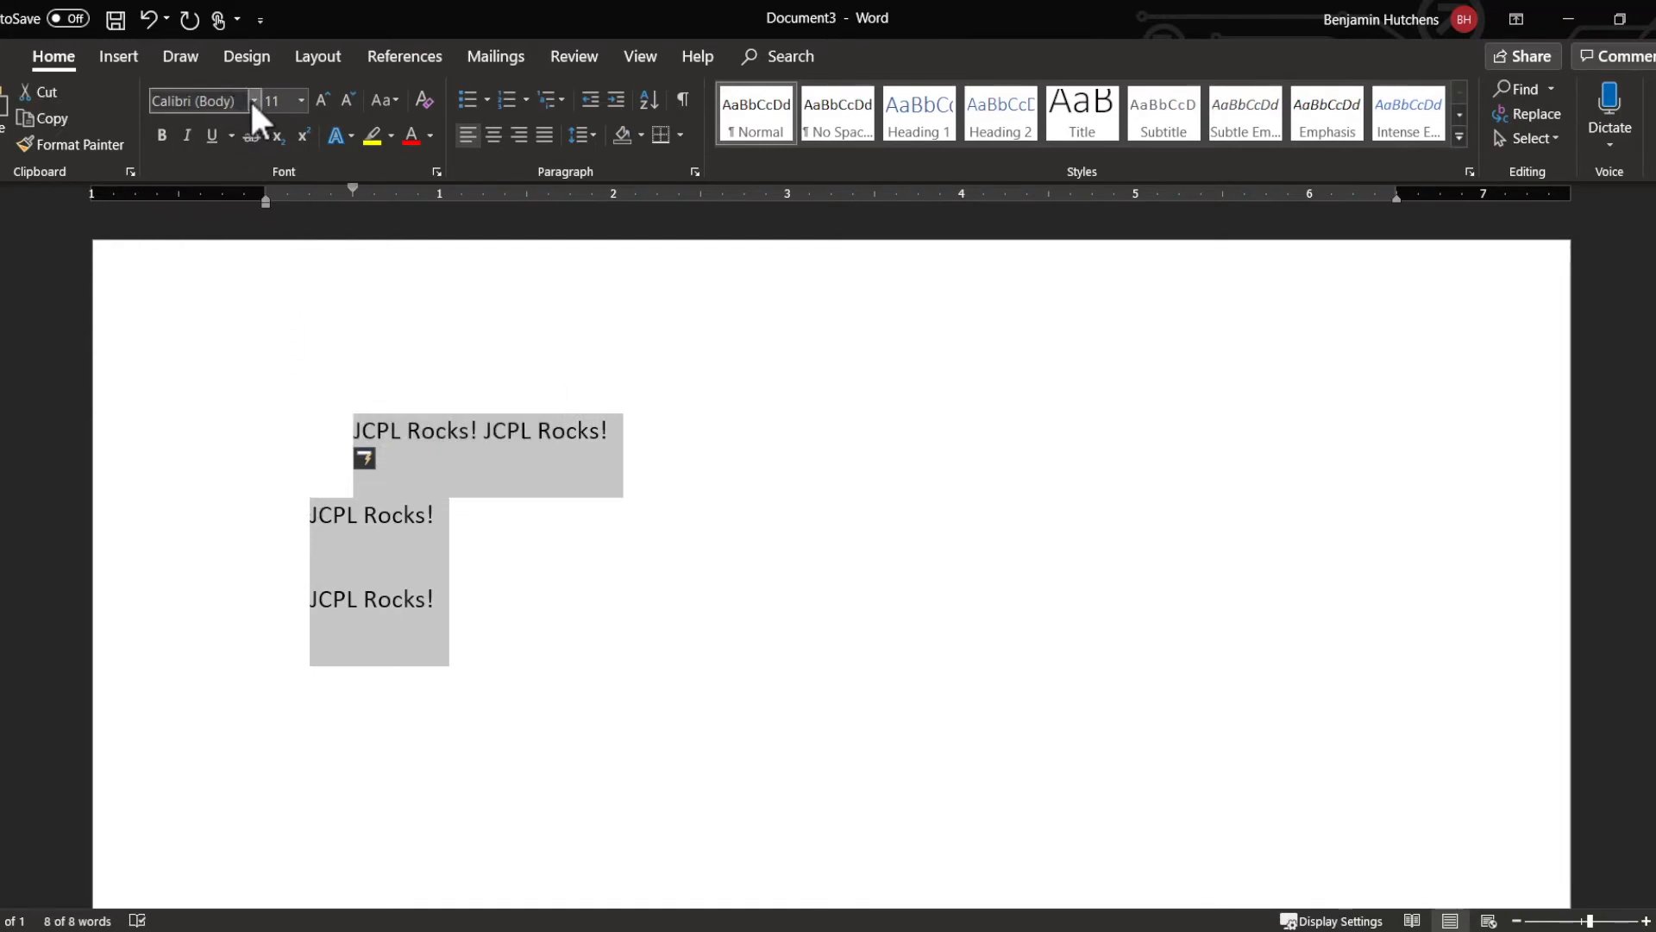
click(254, 101)
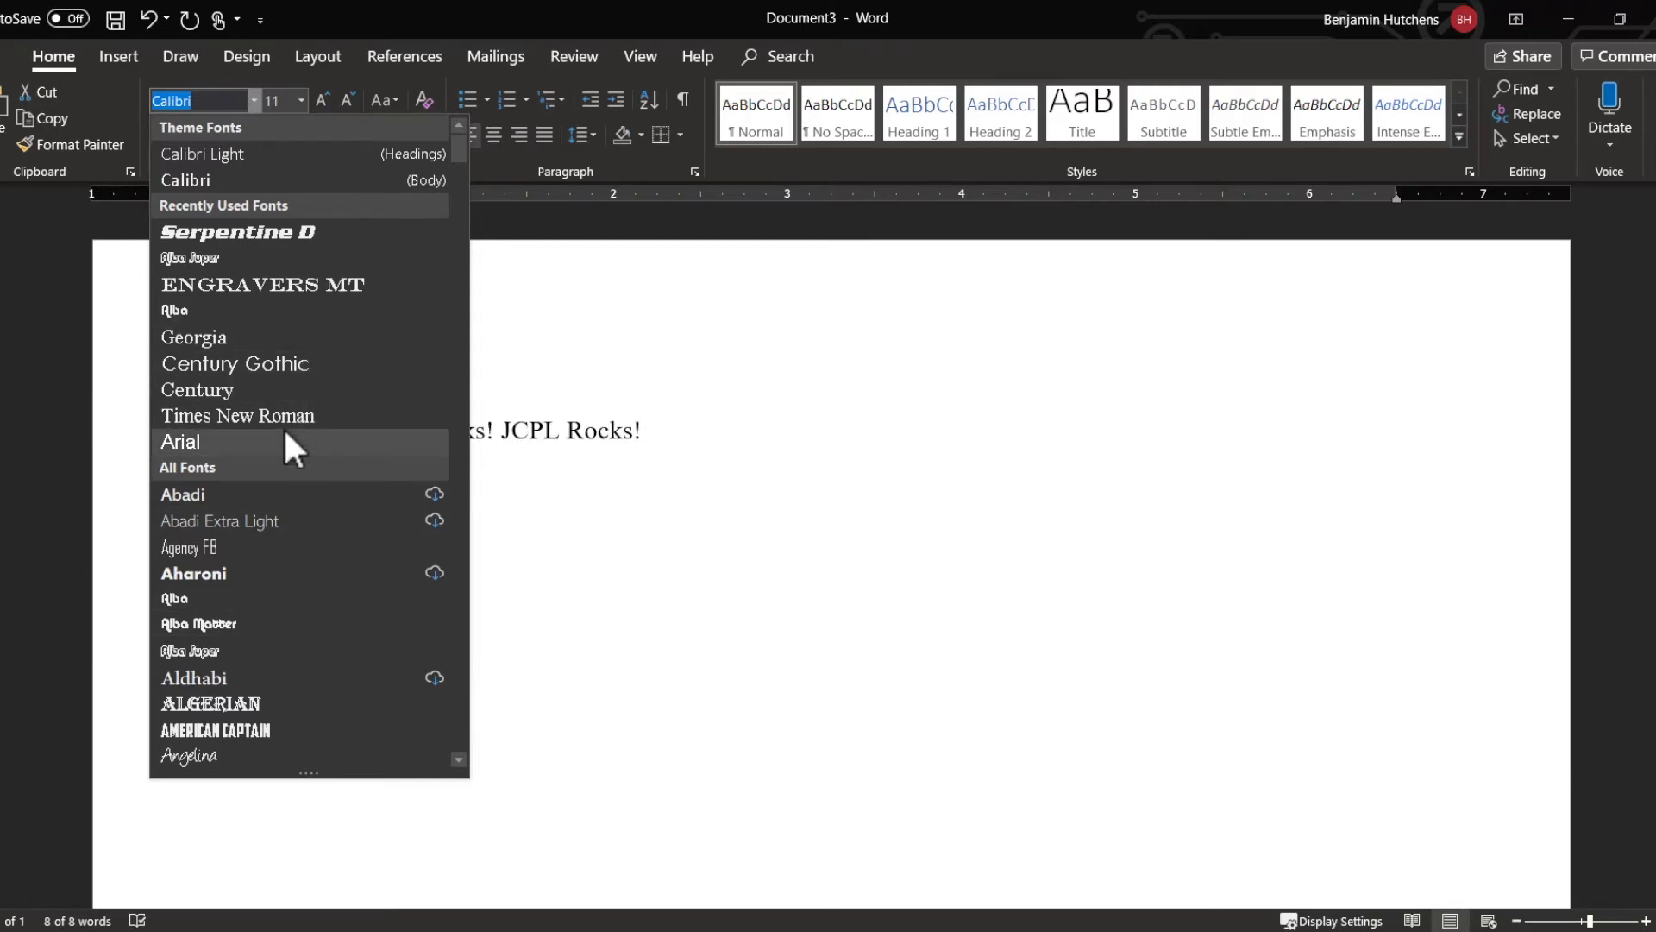
click(293, 284)
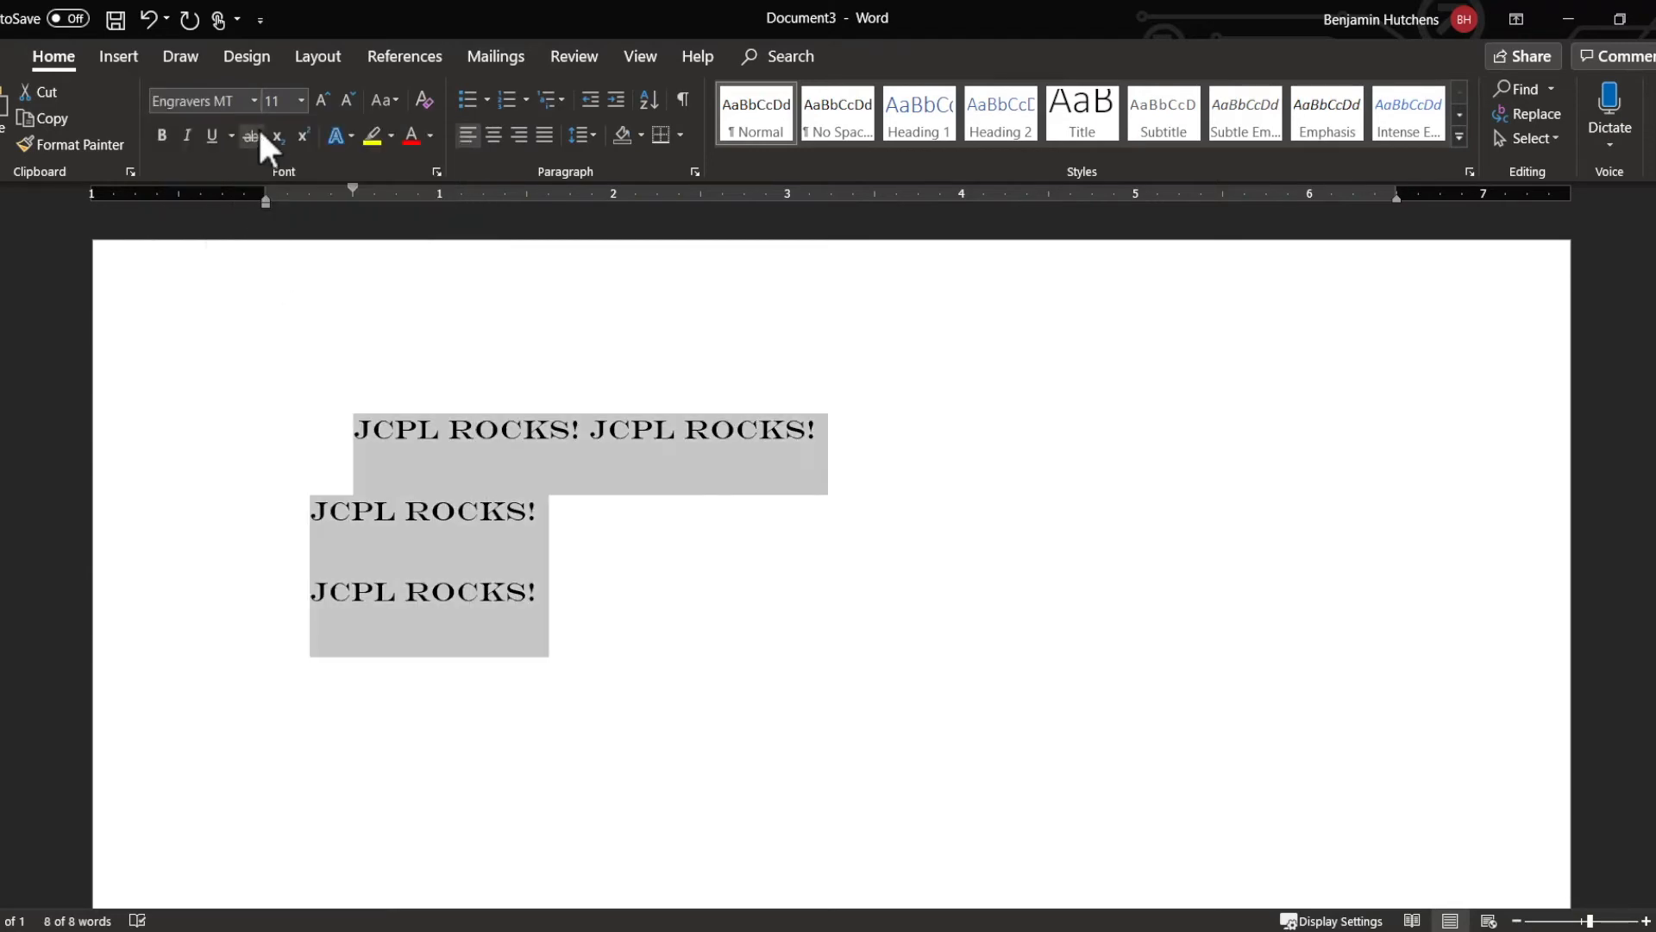
click(254, 101)
scroll(285, 440, down, 10)
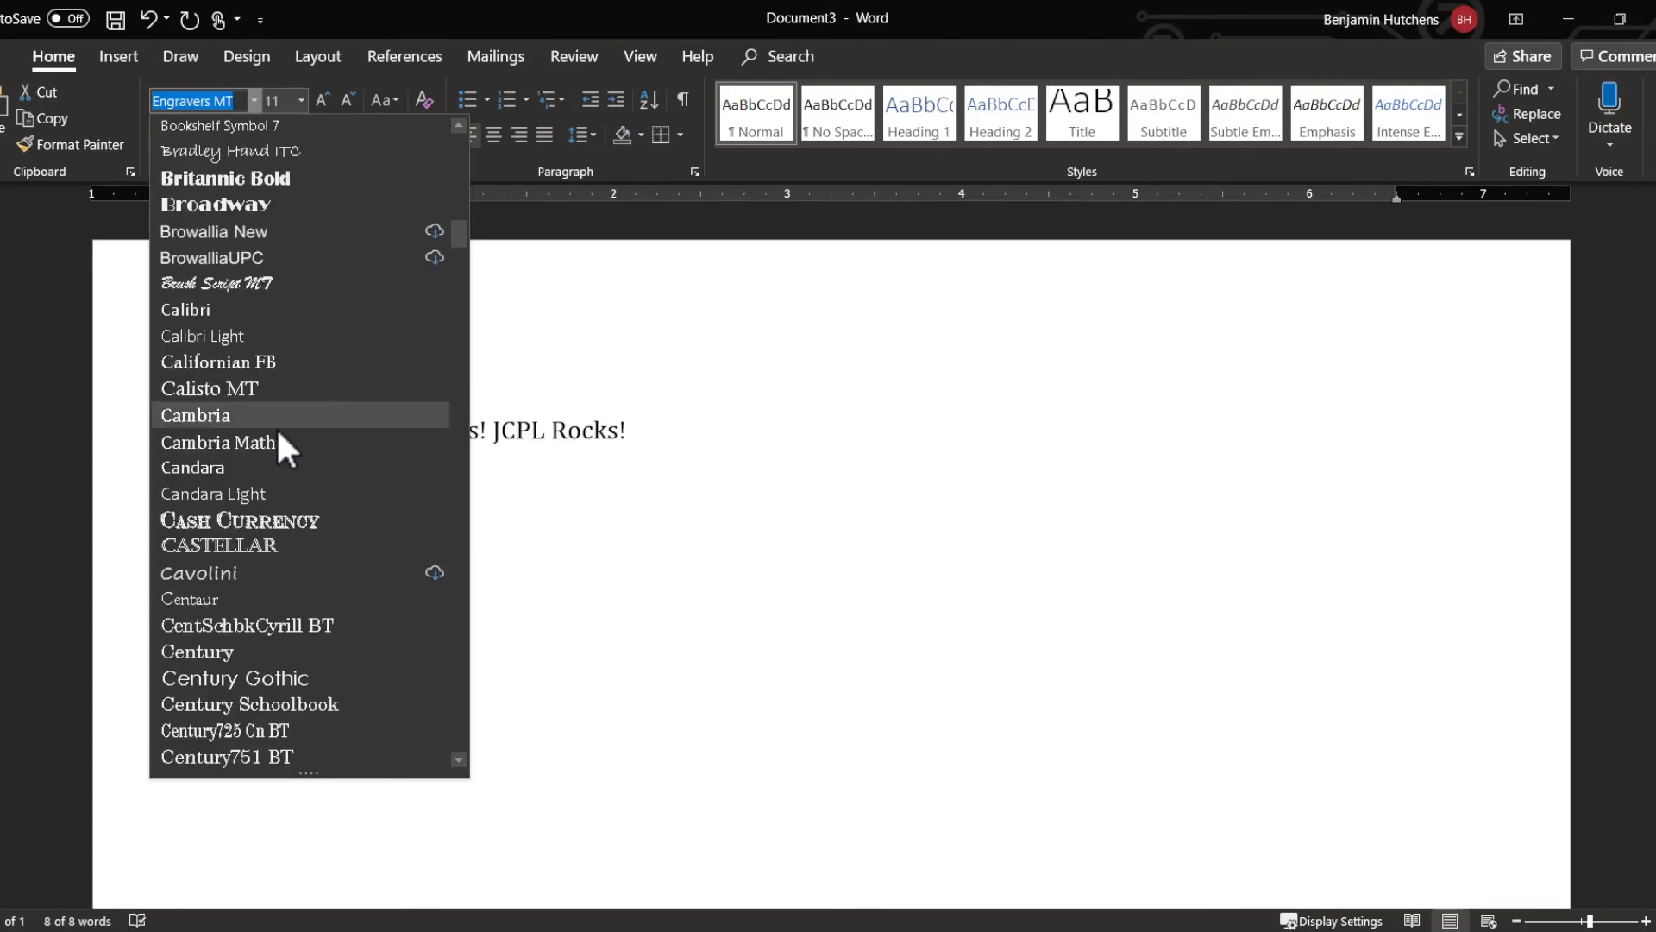
scroll(277, 483, down, 20)
scroll(276, 551, down, 1)
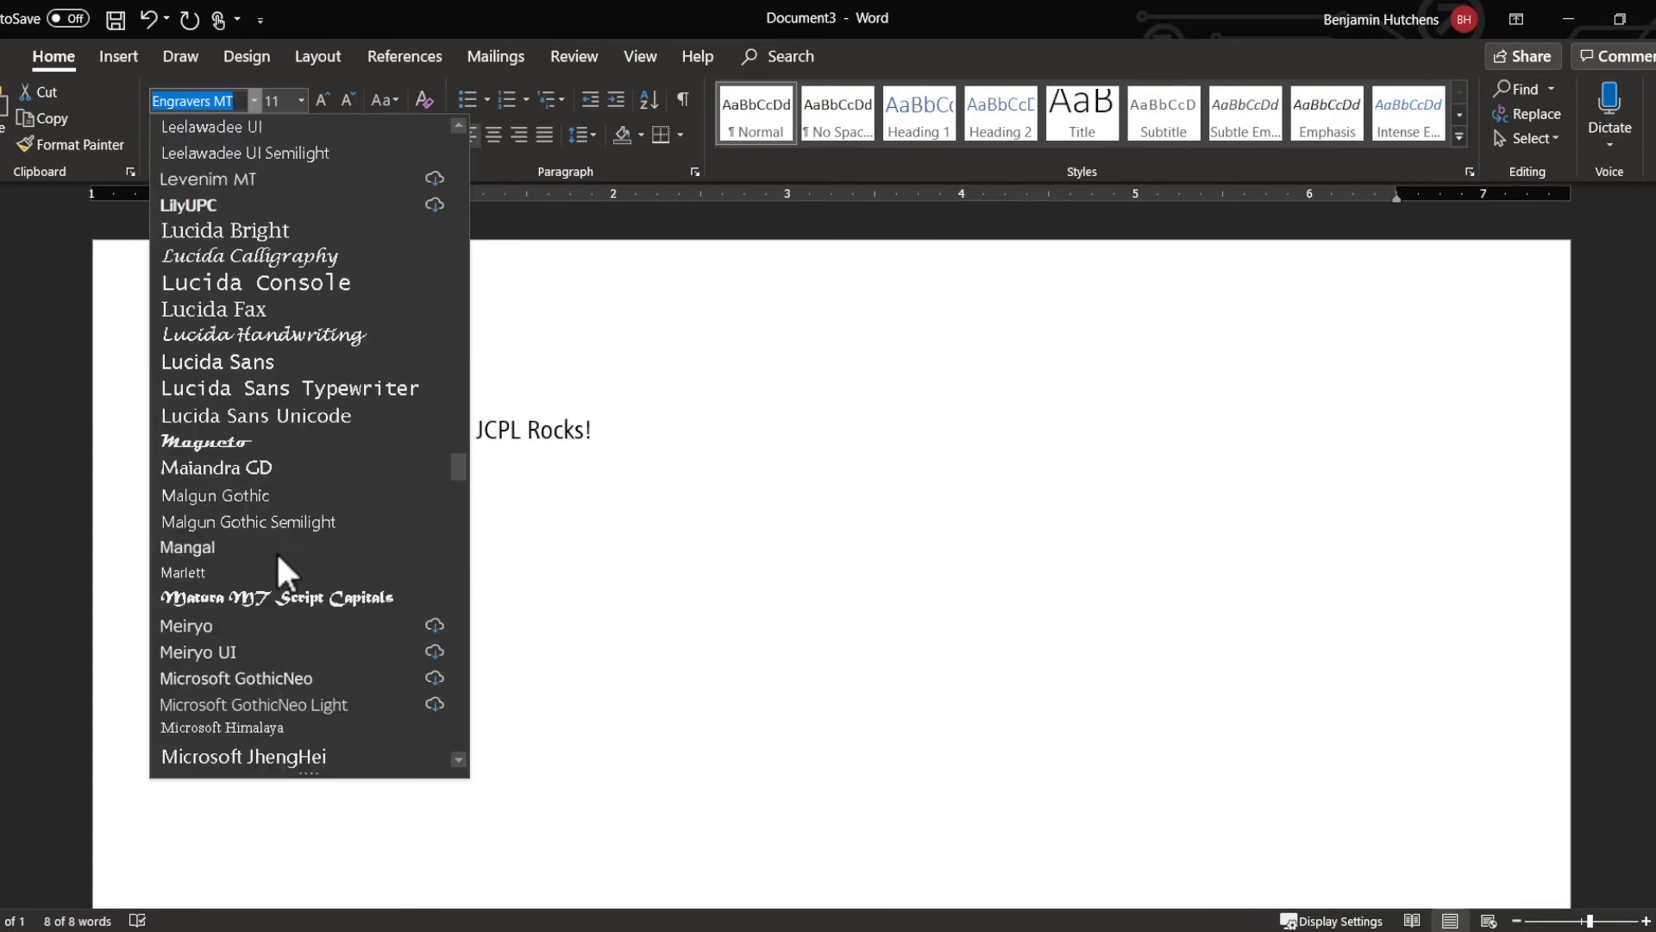
Step: Set all the "JCPL Rocks!" text to font size 26 and reduce it to size 12
click(303, 97)
click(303, 96)
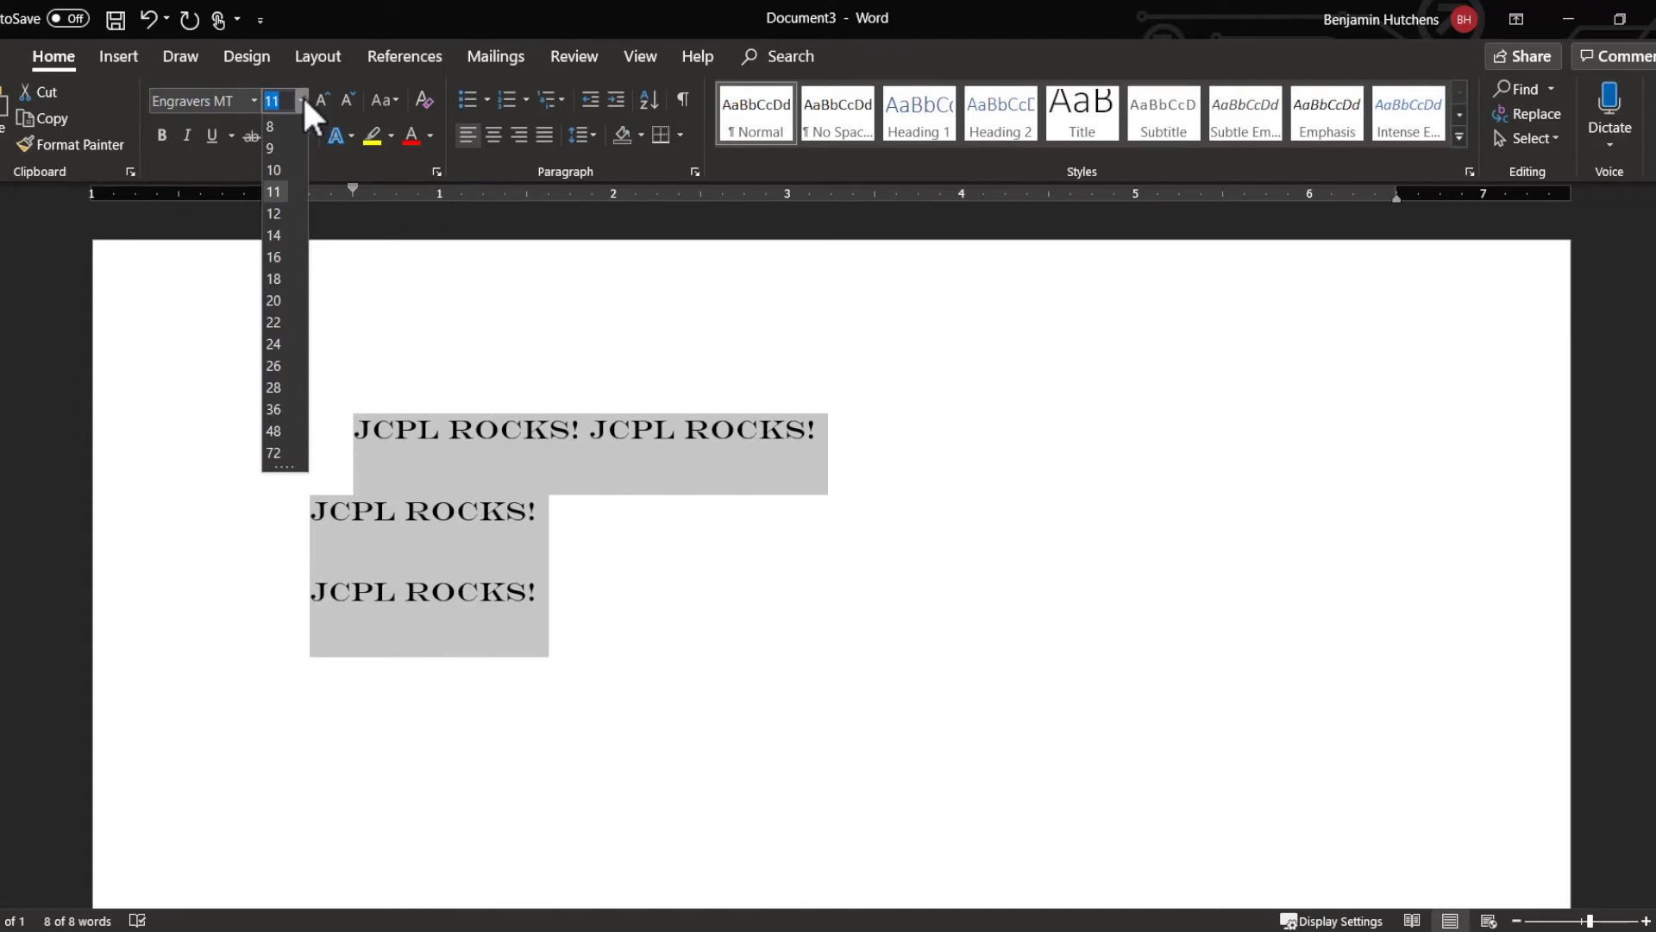
click(274, 366)
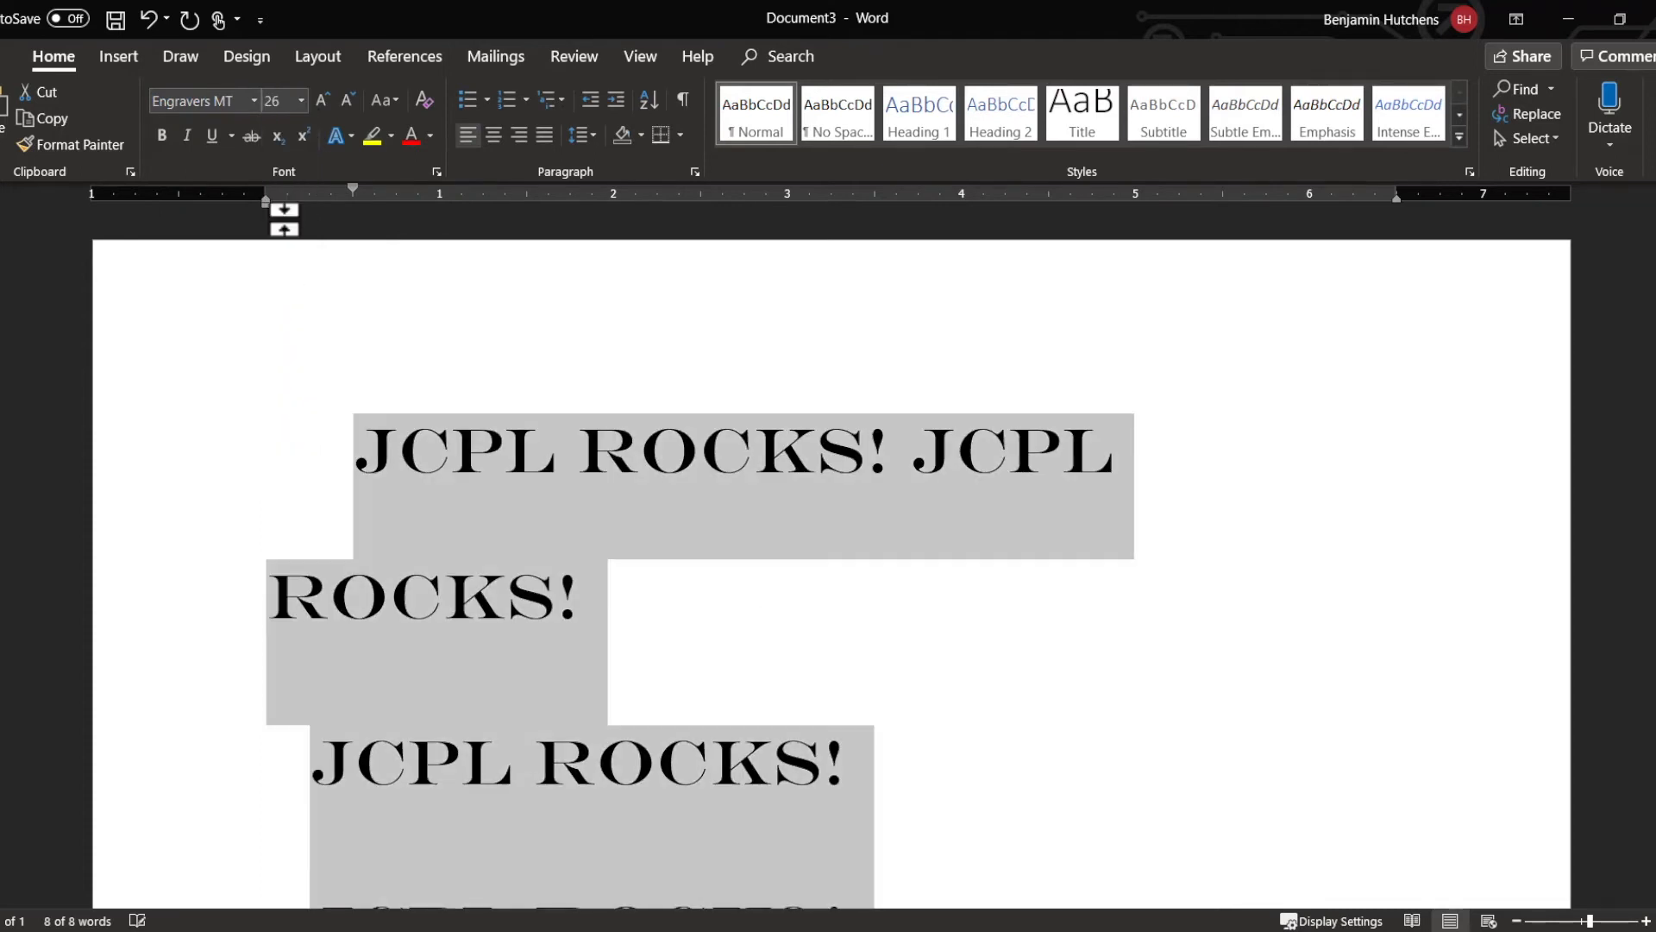
click(301, 100)
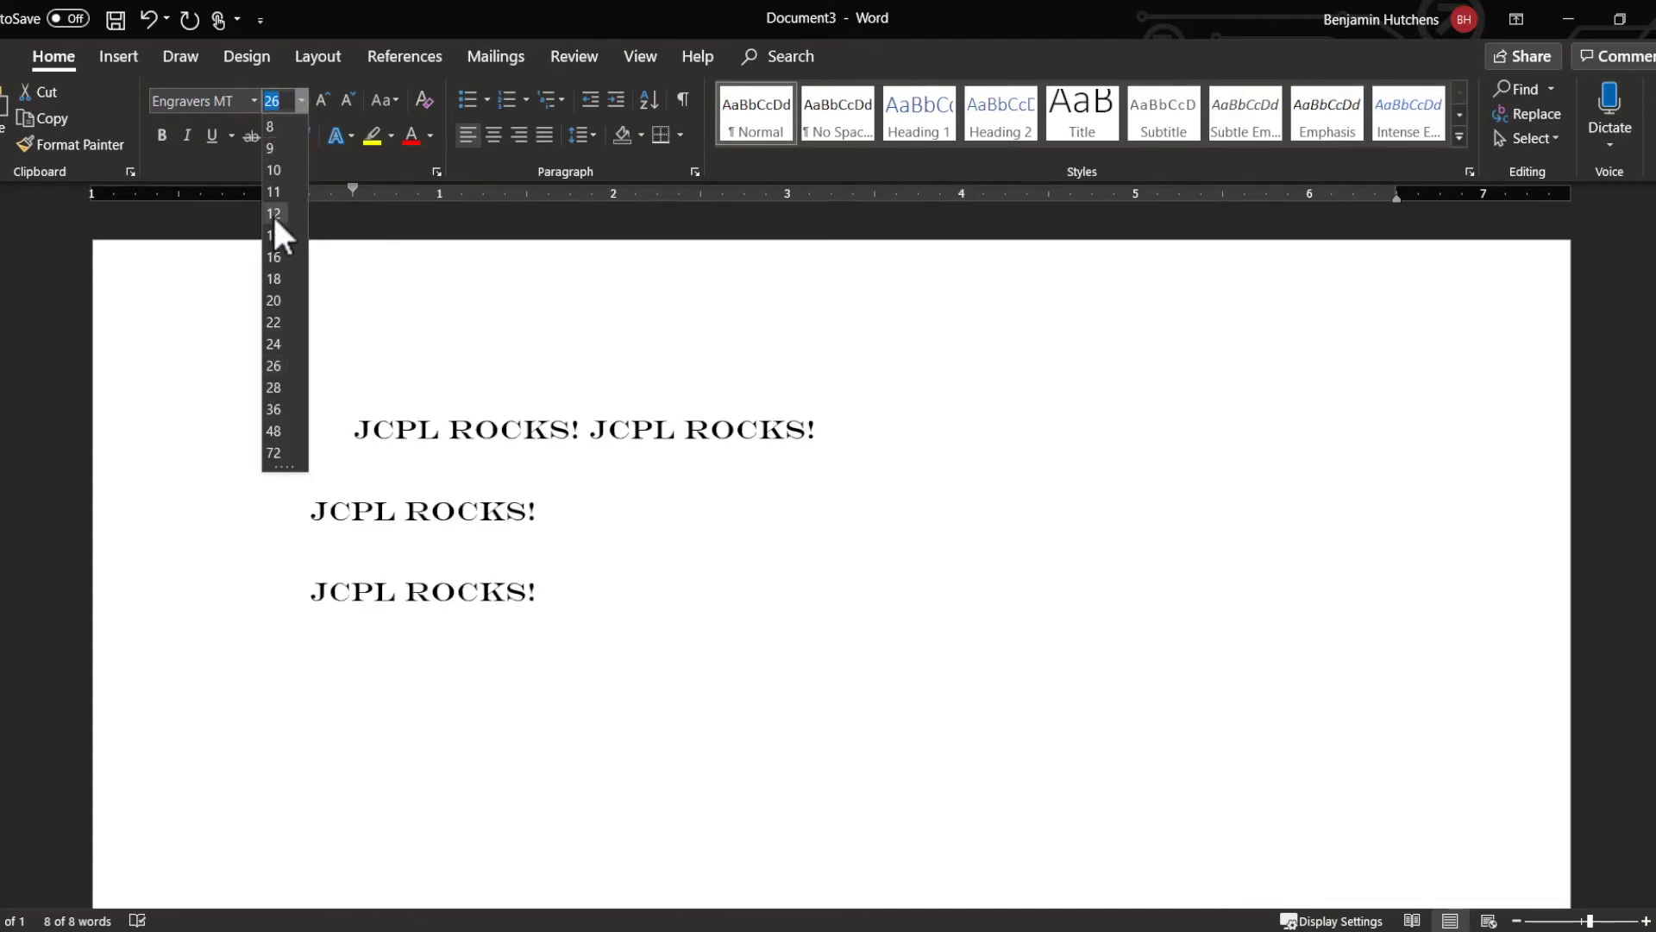
click(273, 215)
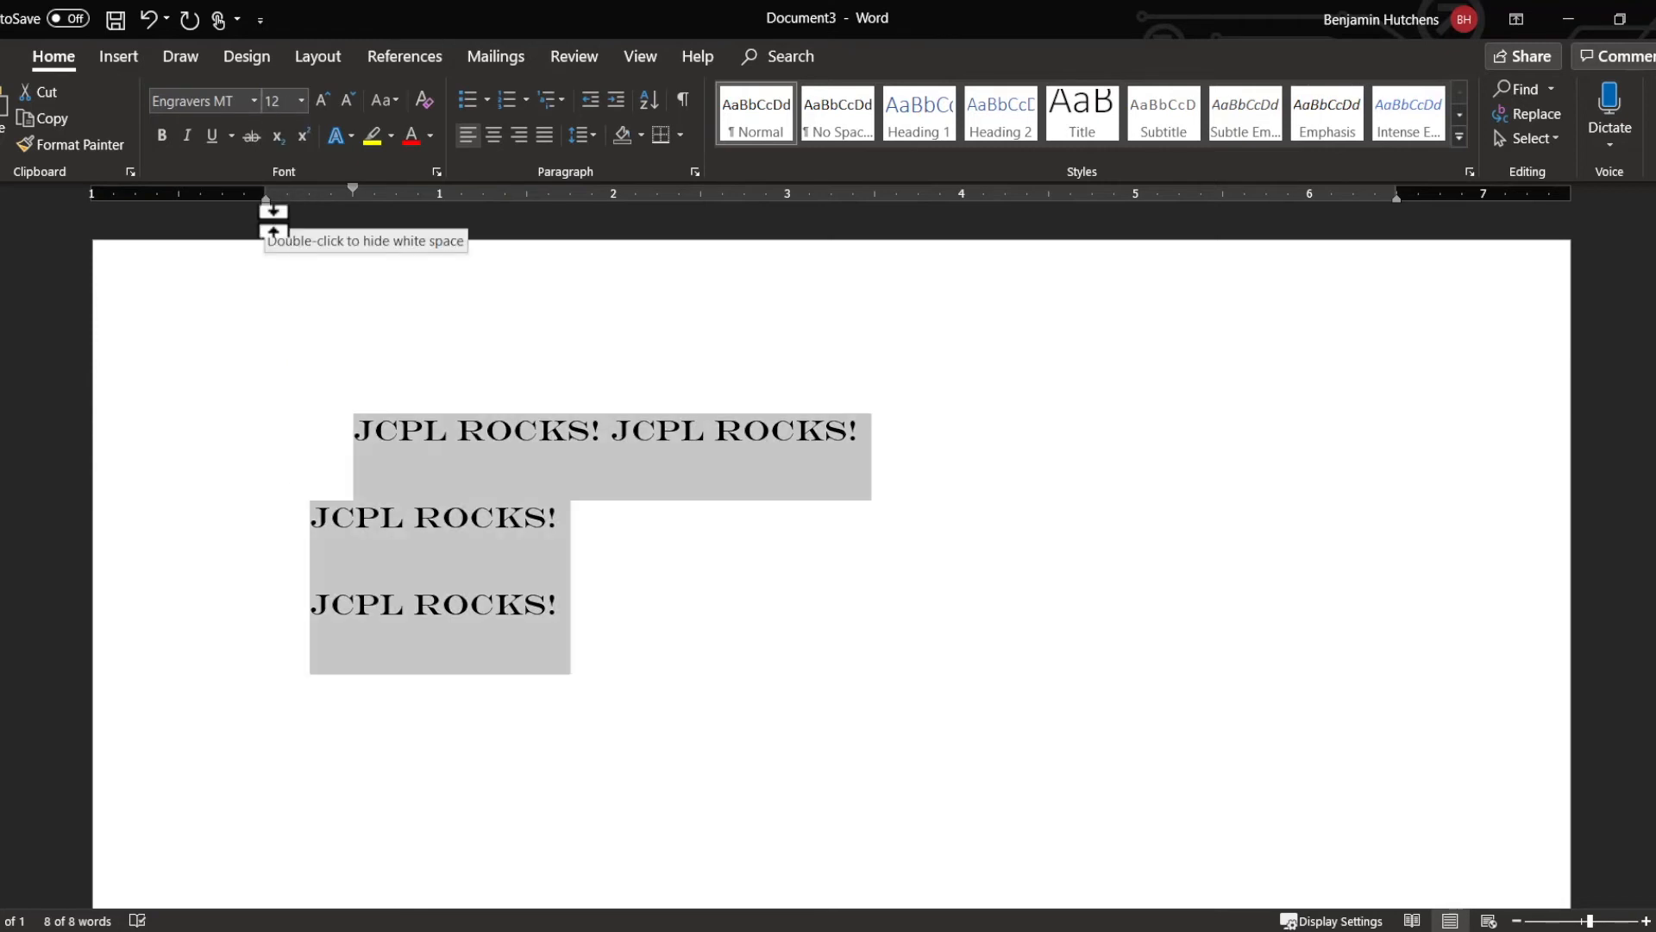
Step: Select all the "JCPL Rocks!" text and delete it, leaving the document empty
click(713, 716)
triple_click(122, 380)
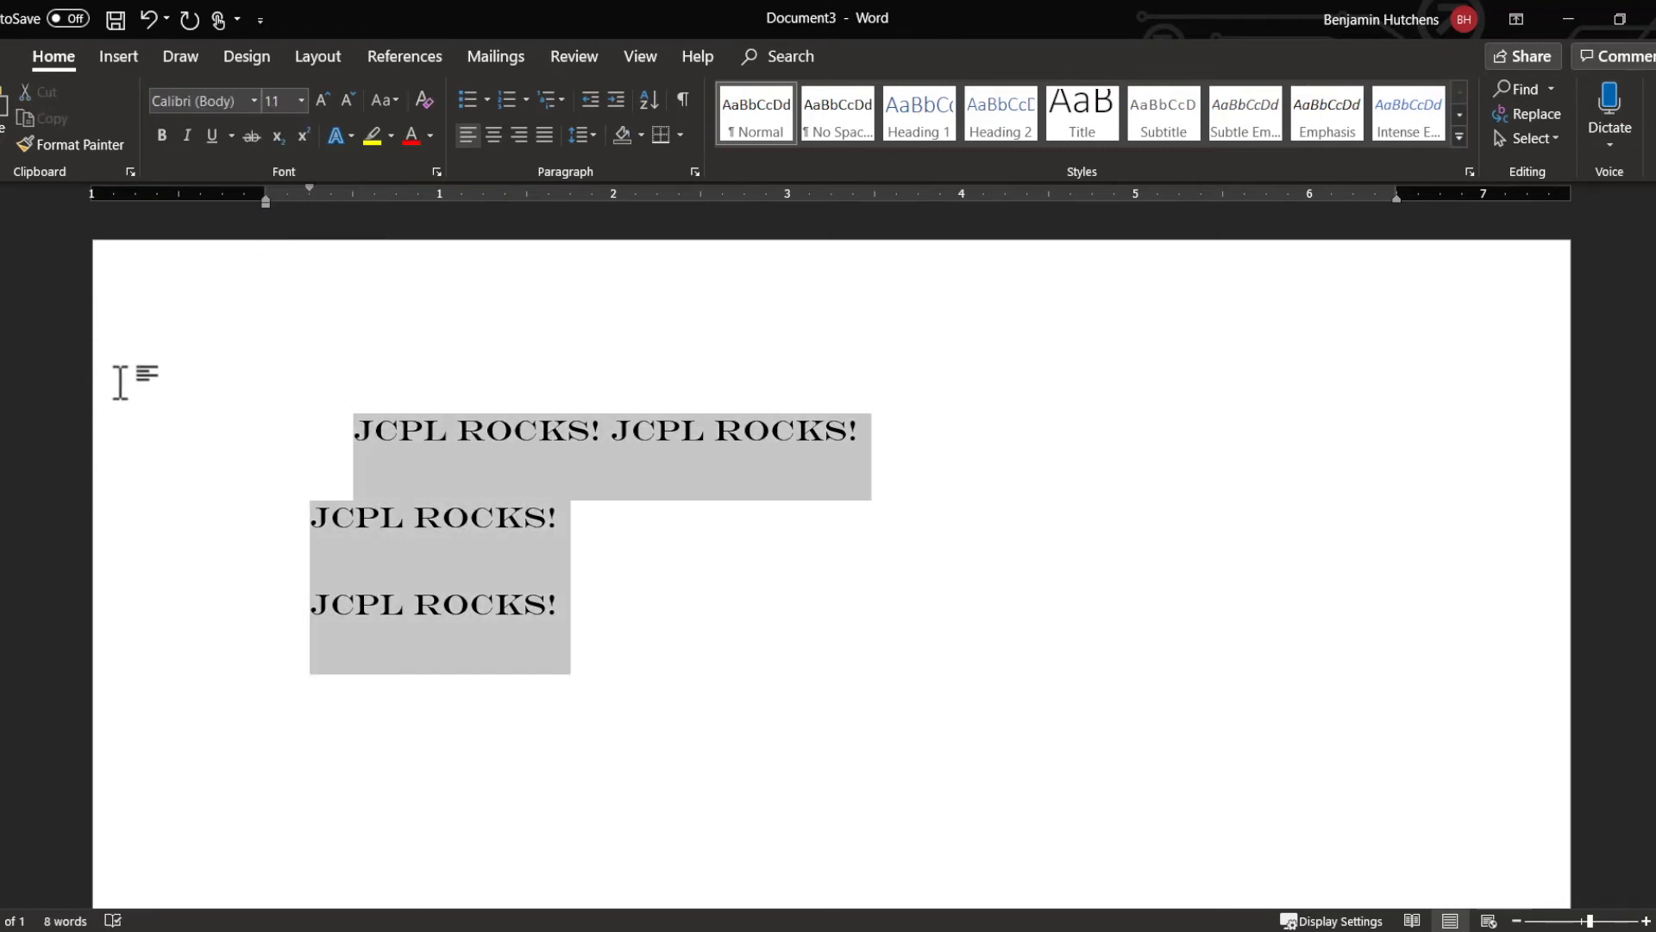
key(Delete)
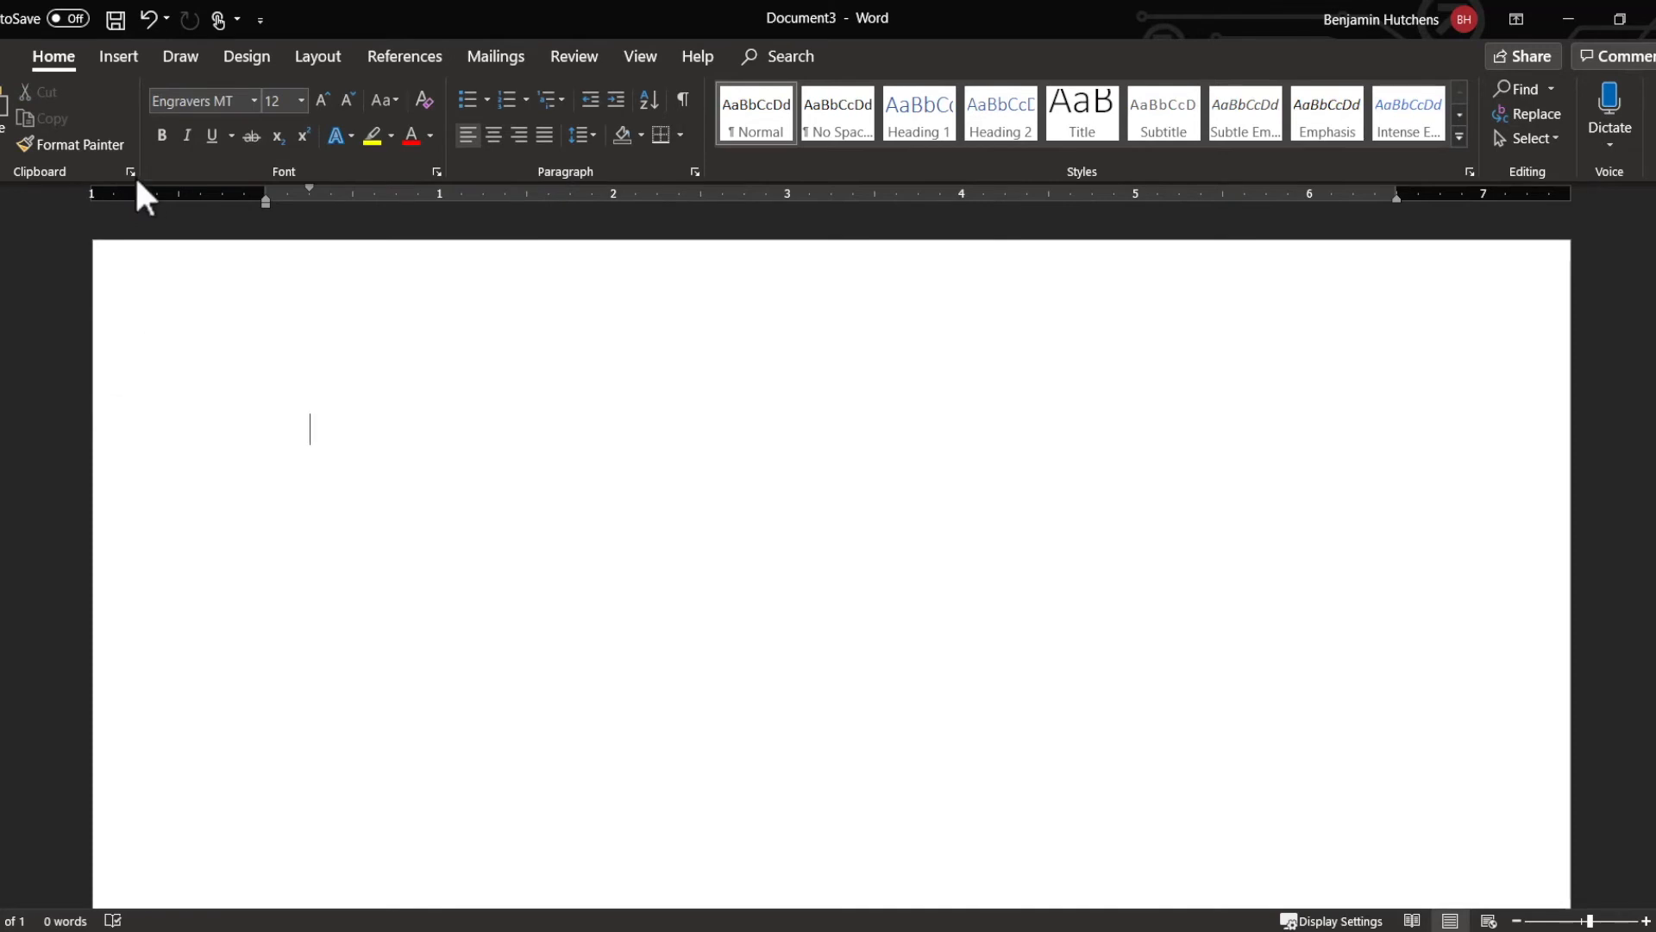
Step: Insert the picture selective-focus-photography-of-brown-feather-1088115.jpg from Downloads and scale it down to about 3.83" wide by 2.56" high
click(115, 58)
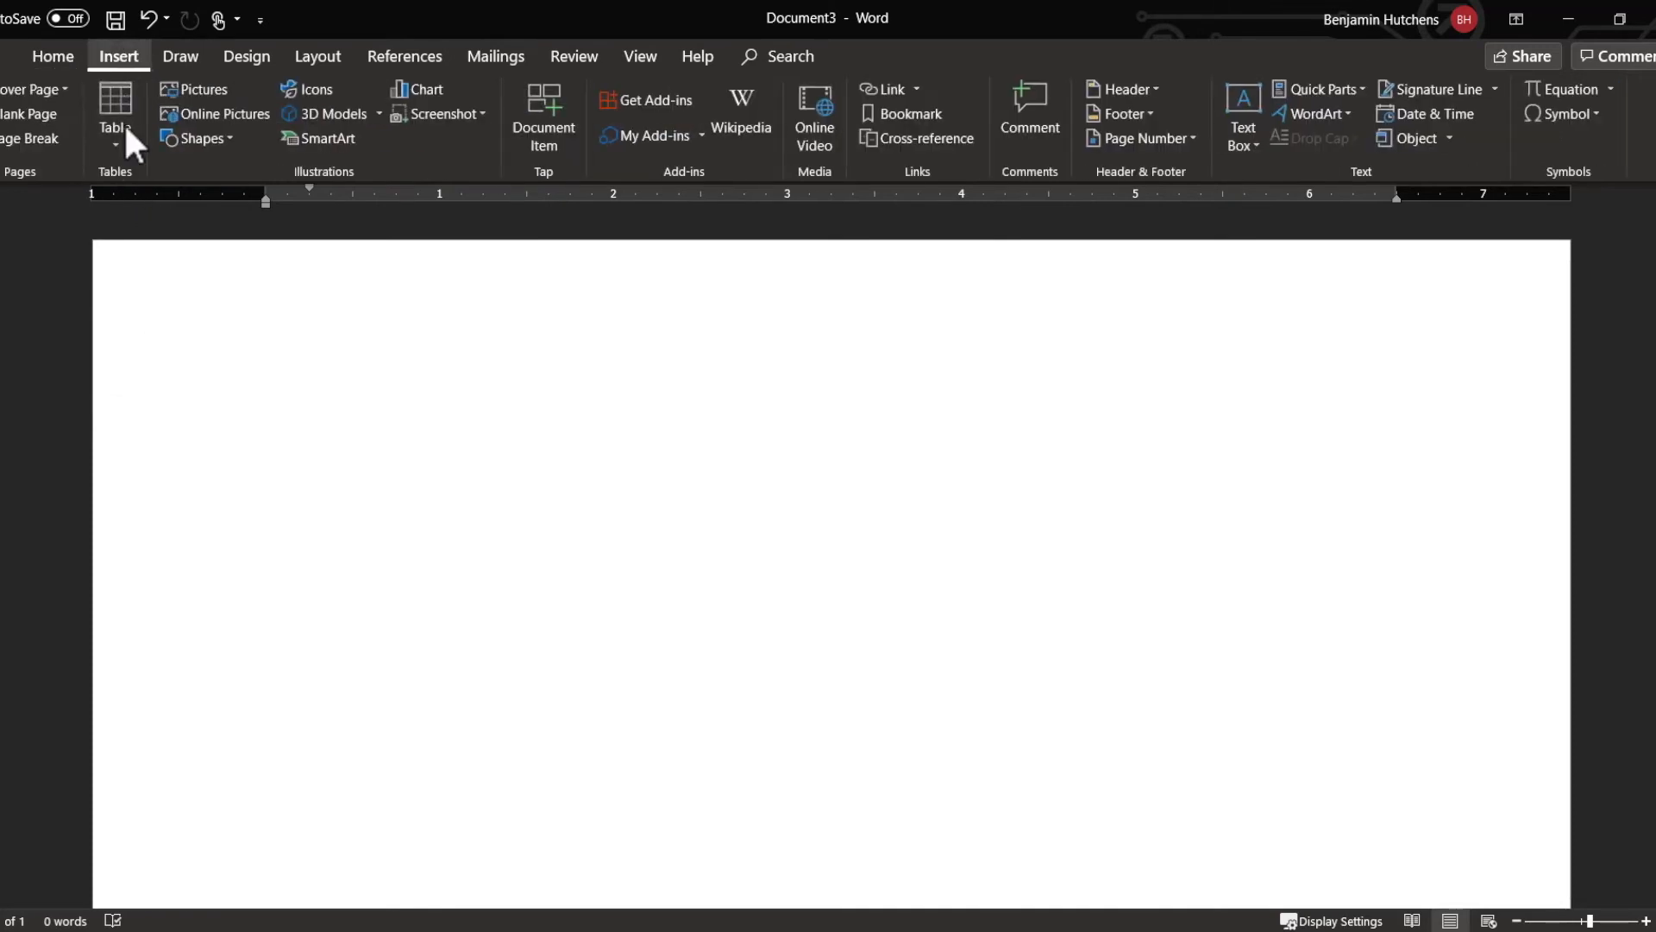
click(205, 92)
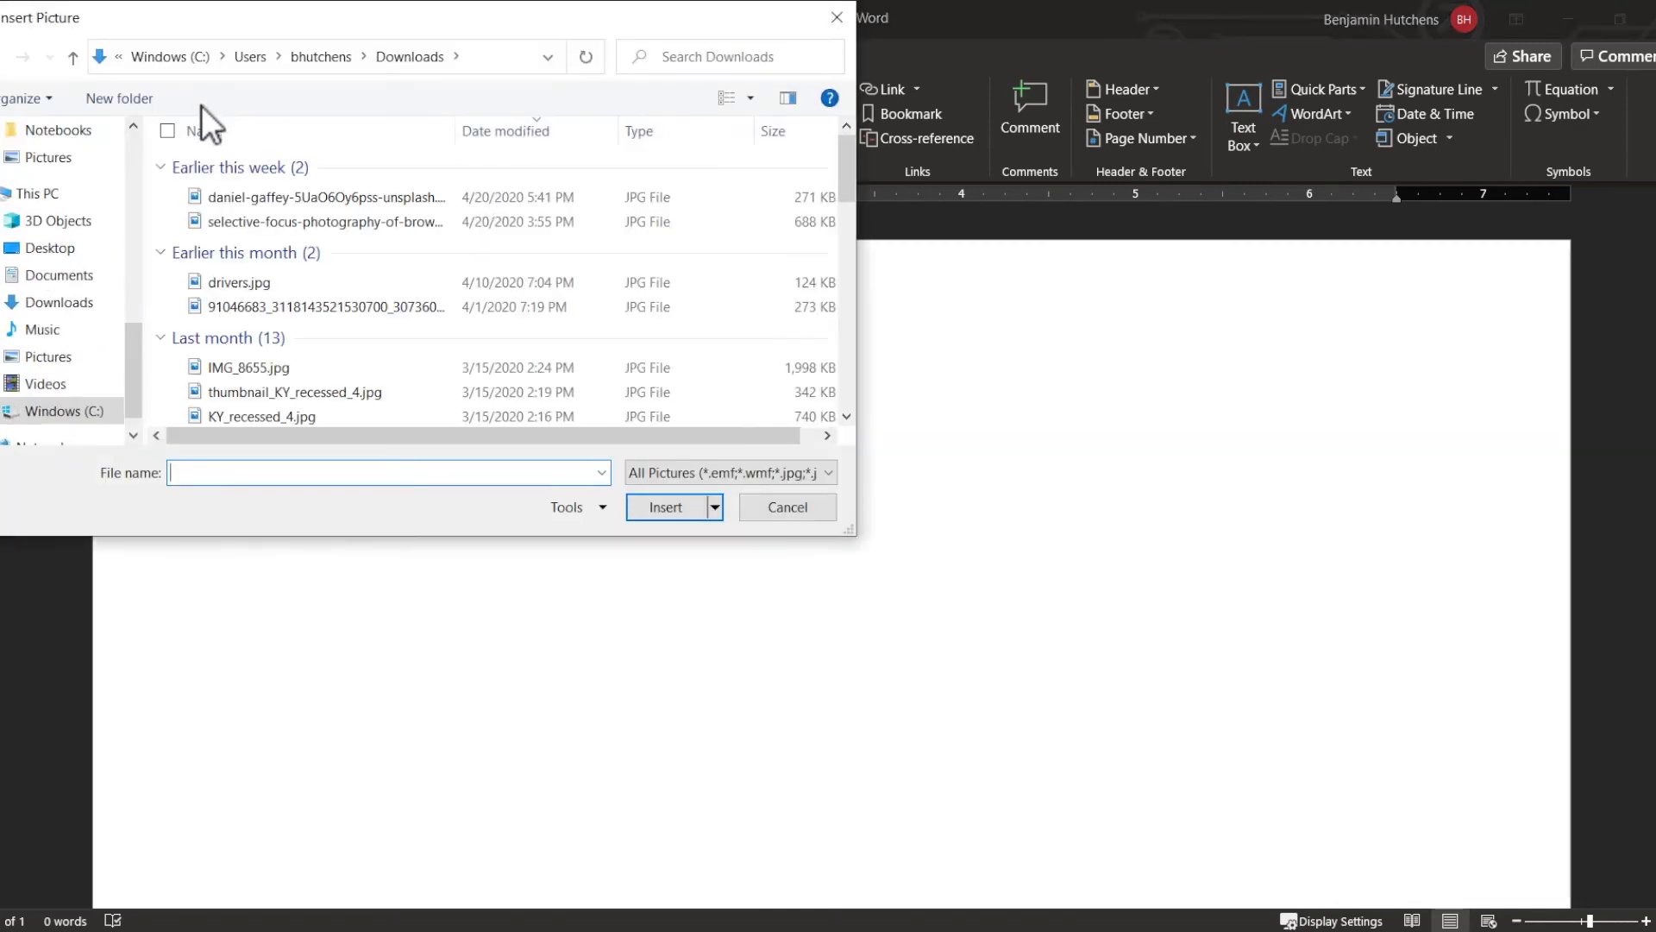
click(251, 219)
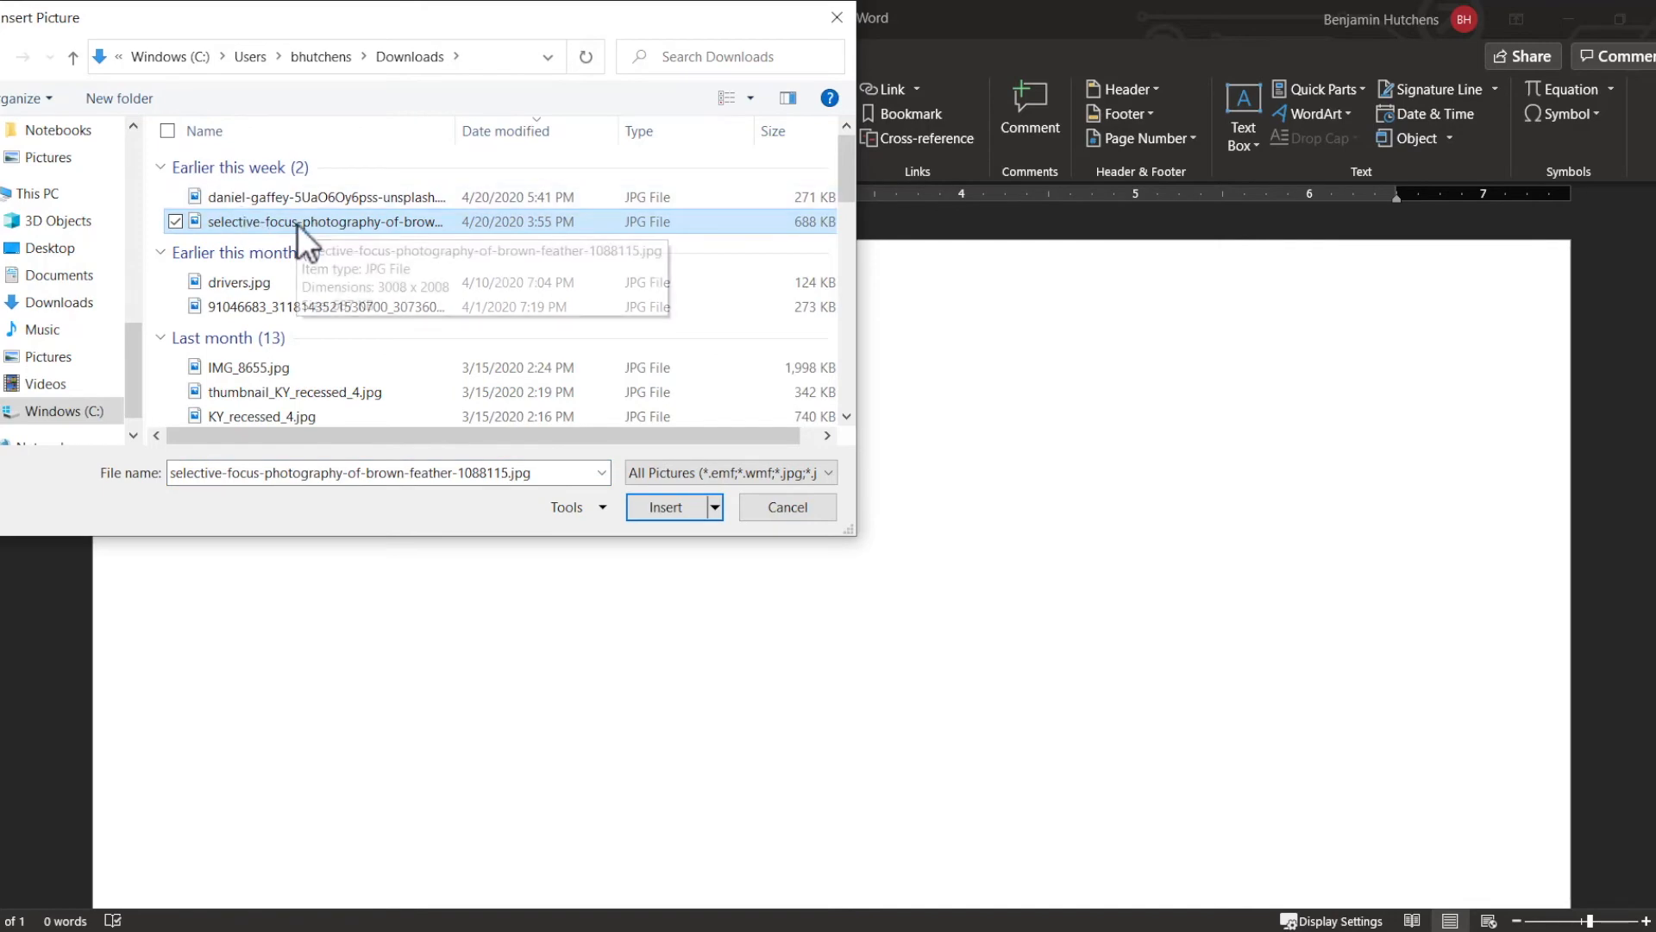
click(661, 507)
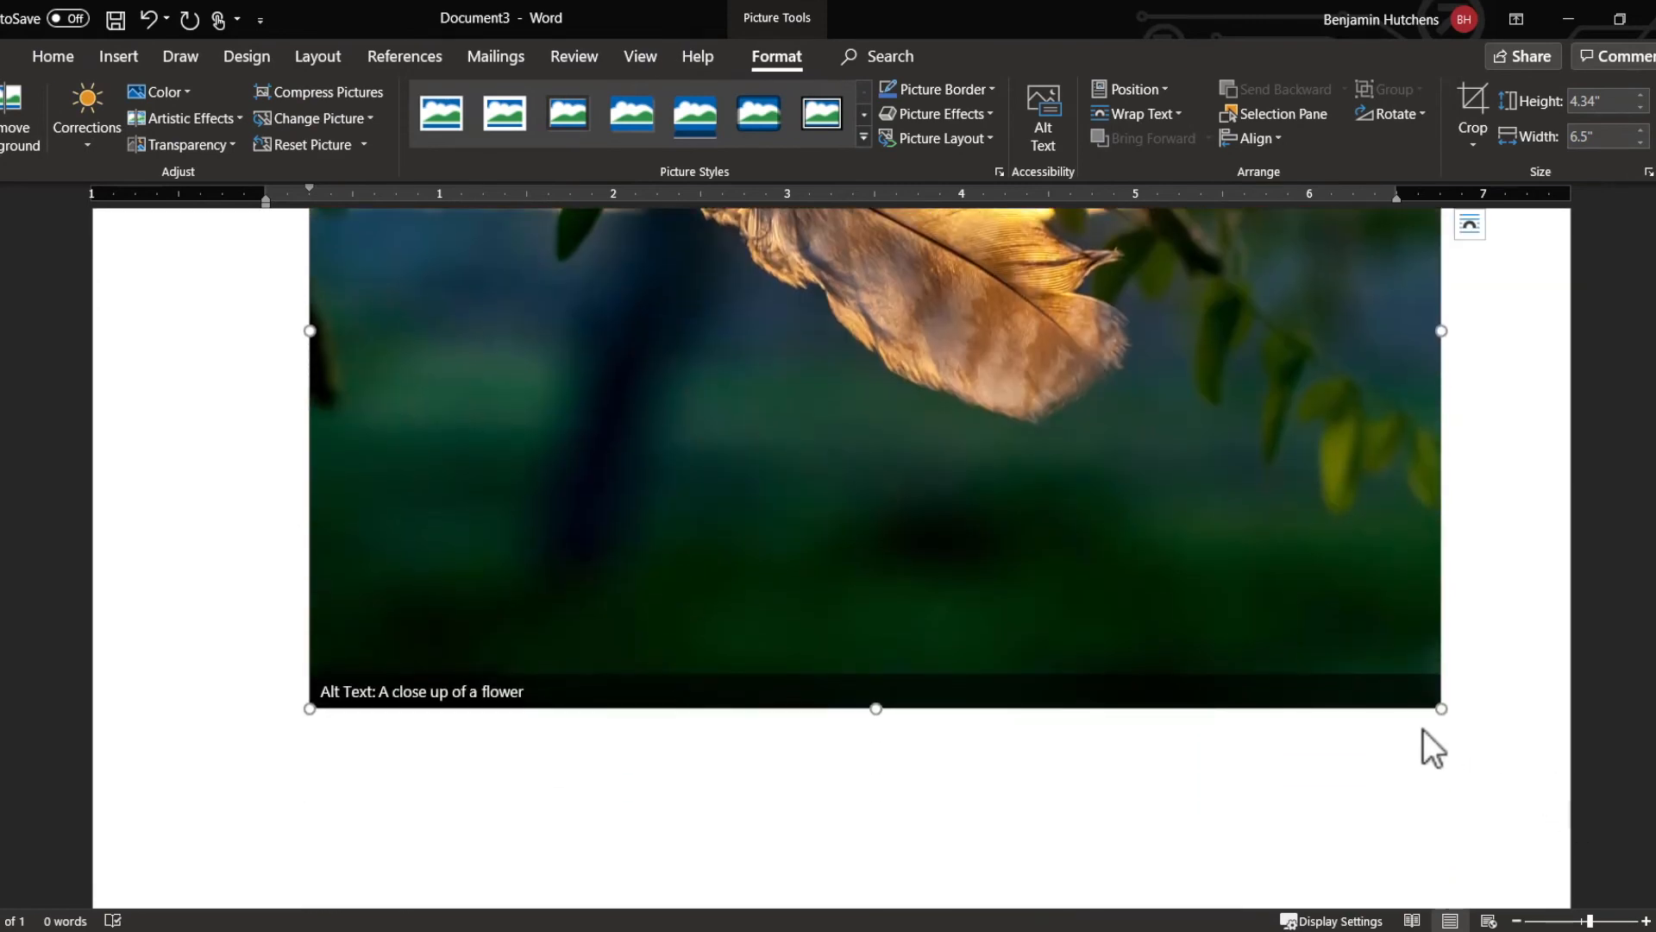
drag(1434, 709, 821, 530)
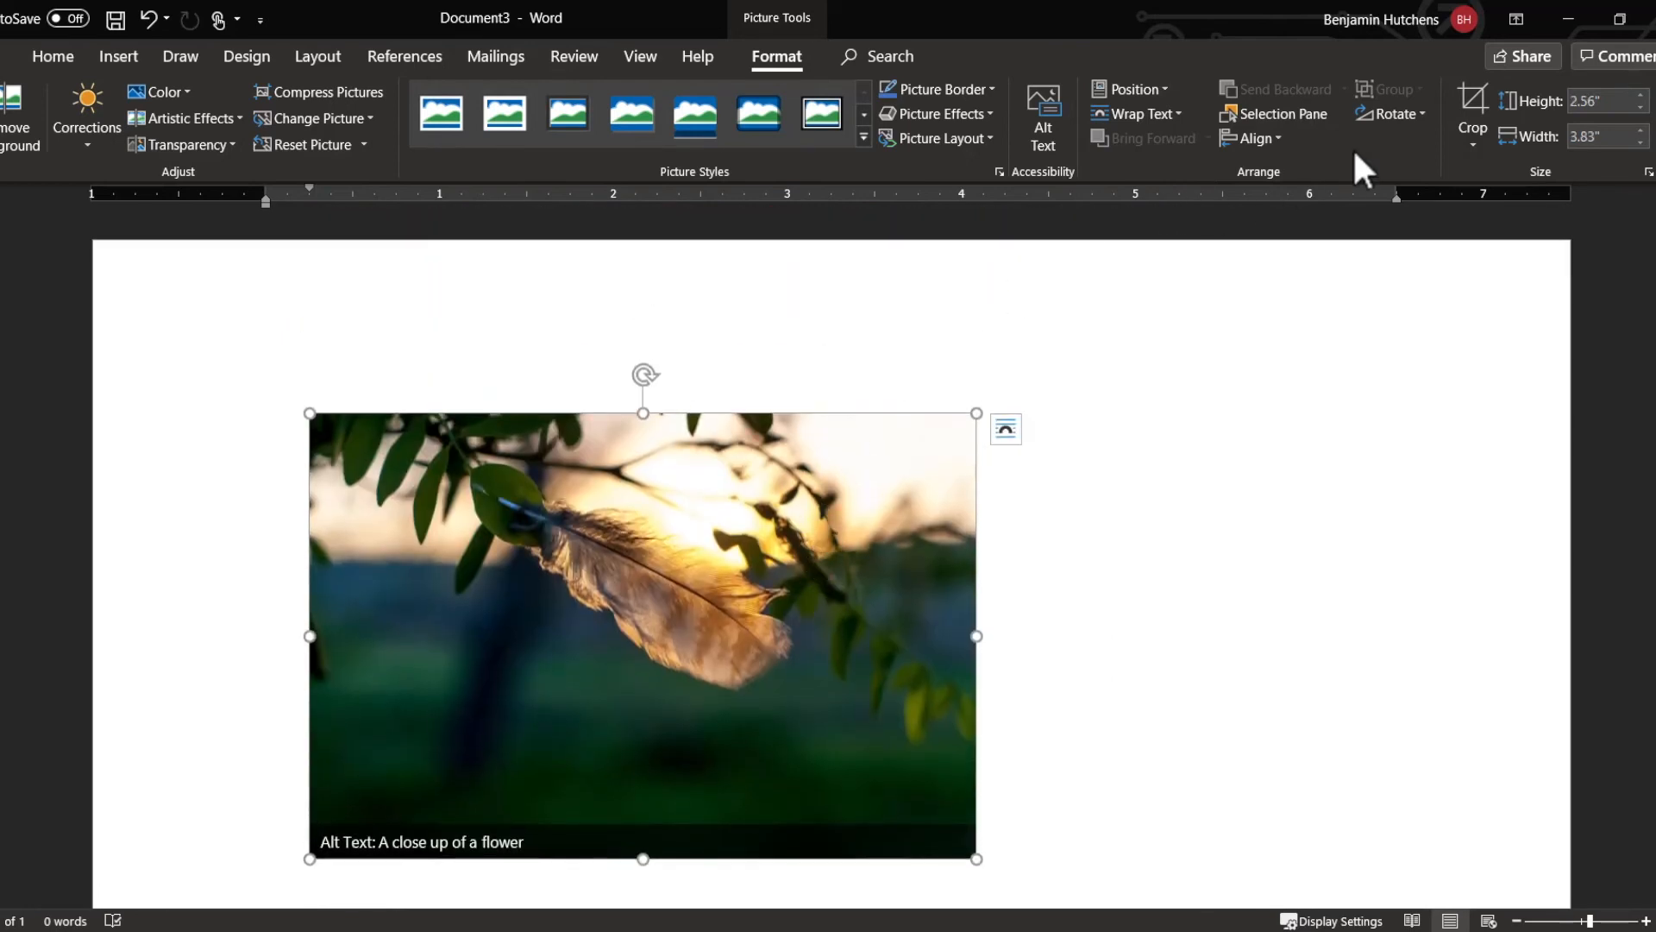
Step: Crop the feather picture on all four sides to about 2.36" wide by 1.43" high, closely framing the feather
click(1469, 95)
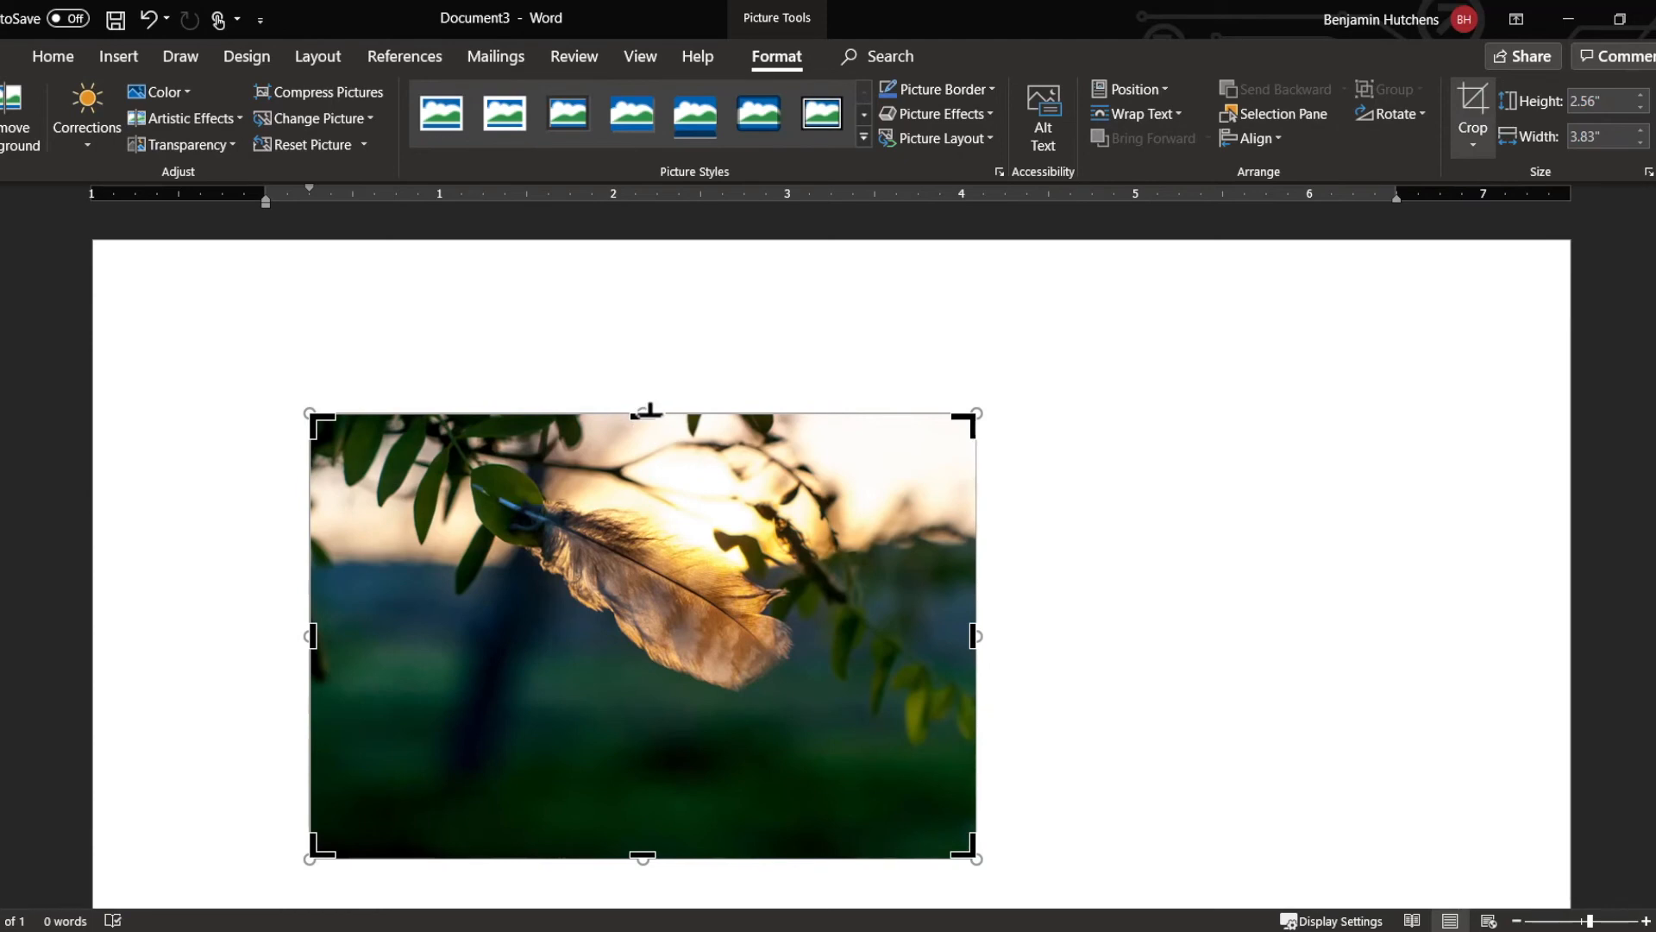
drag(648, 421, 669, 480)
drag(971, 607, 837, 605)
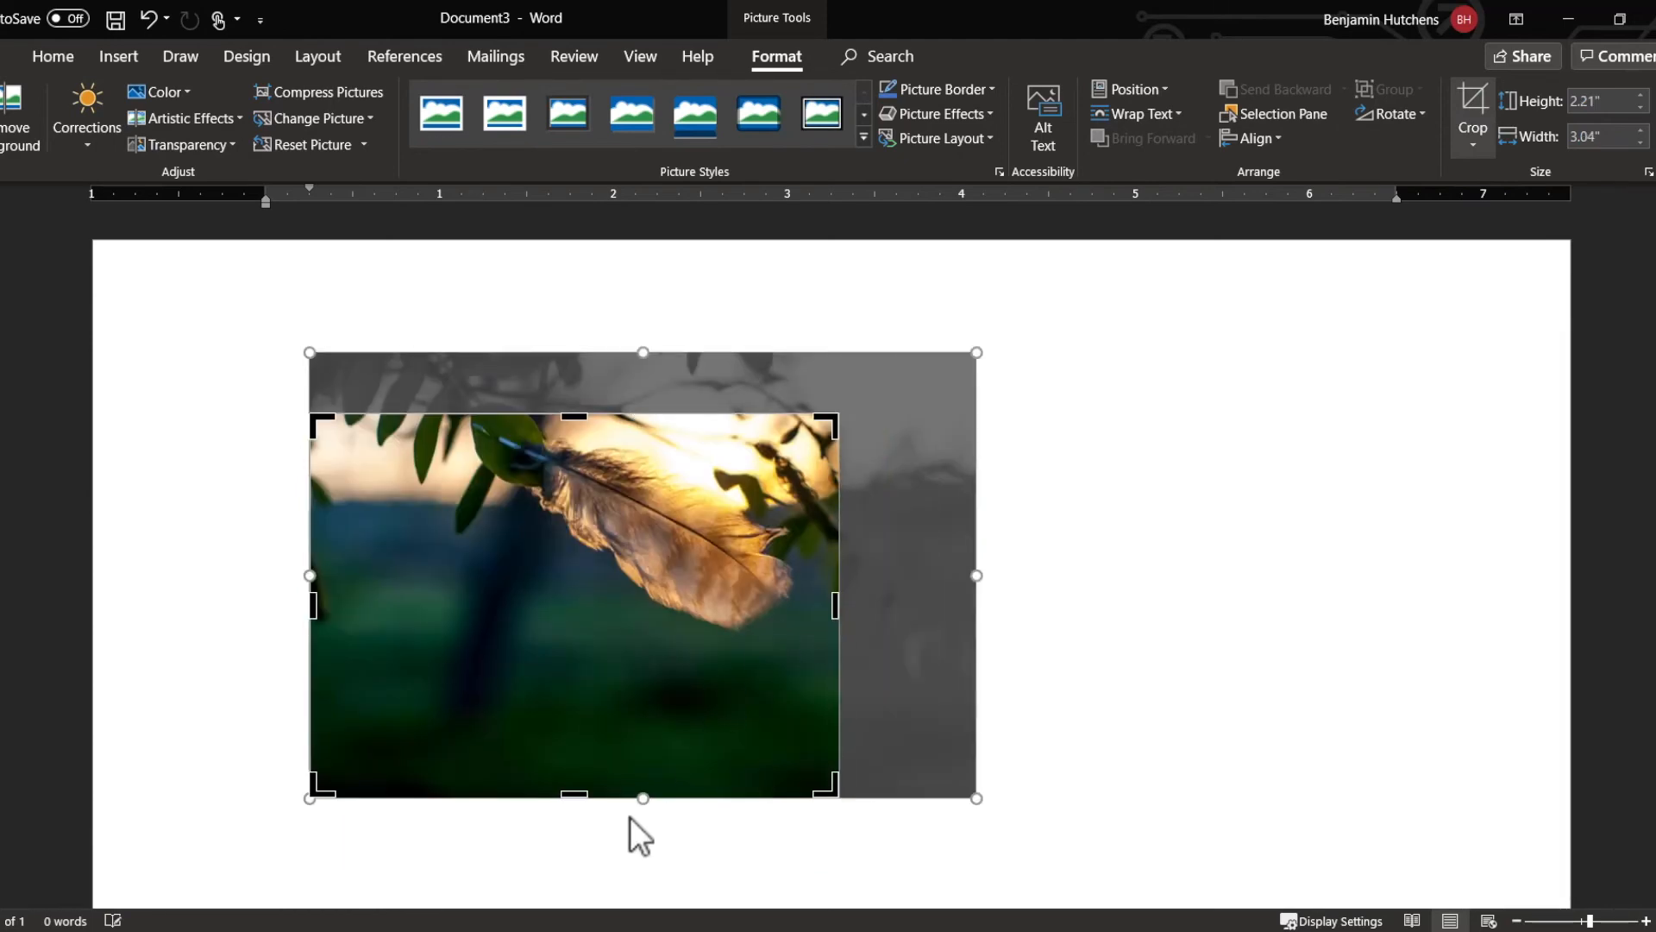
drag(578, 800, 580, 662)
drag(312, 545, 428, 546)
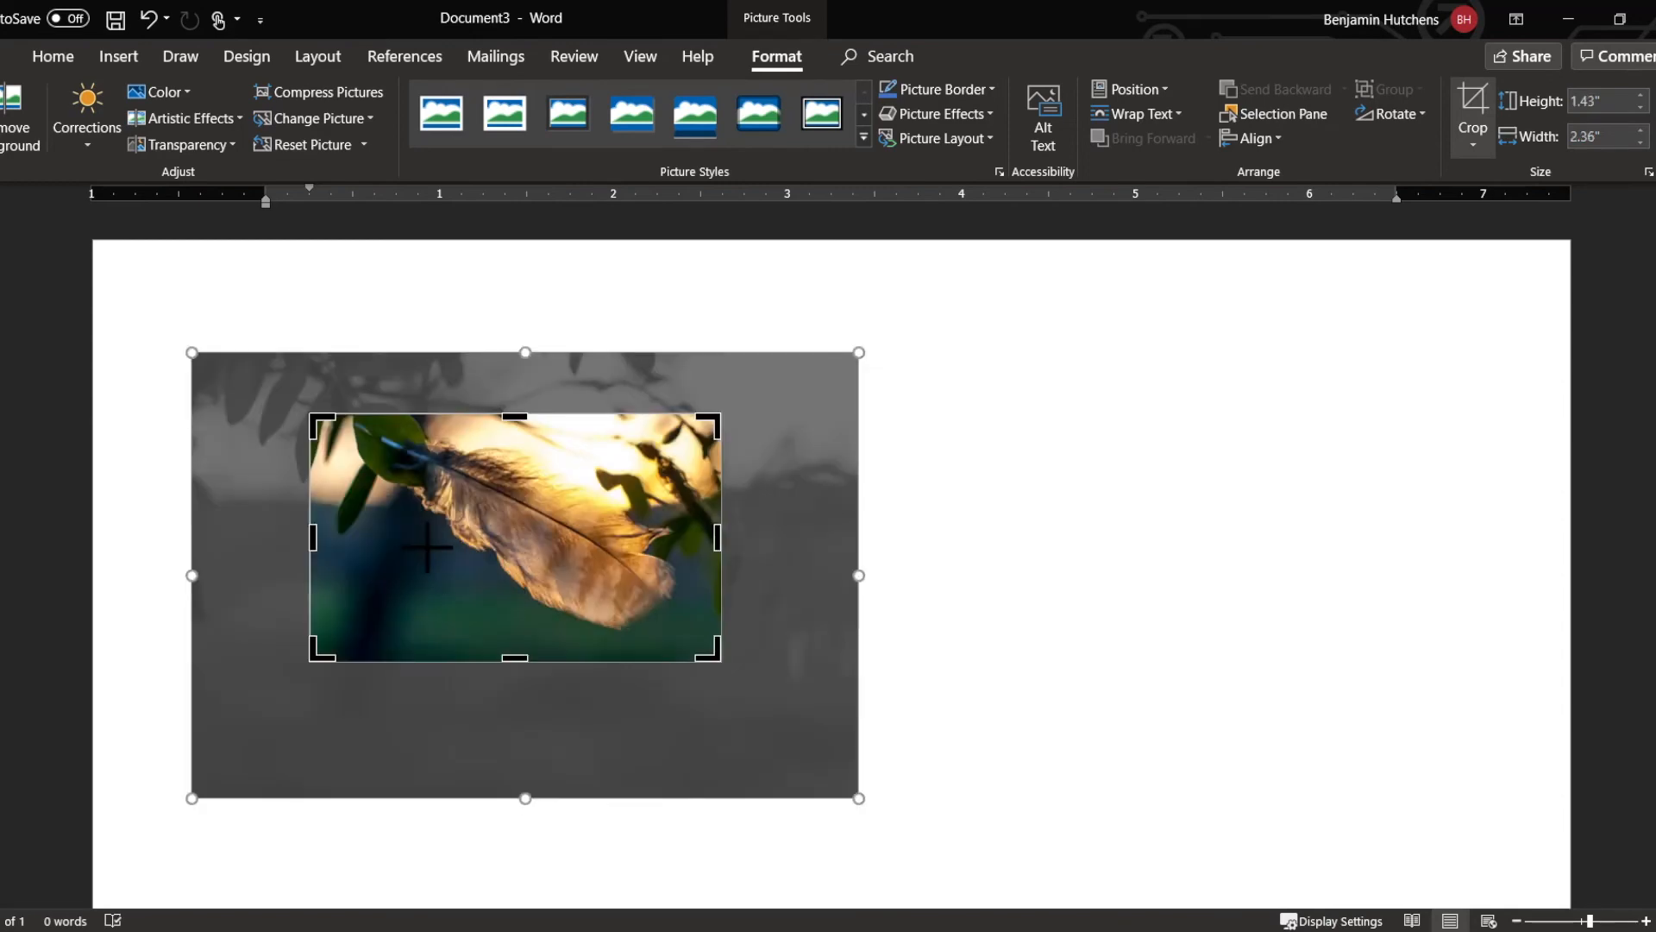
key(Escape)
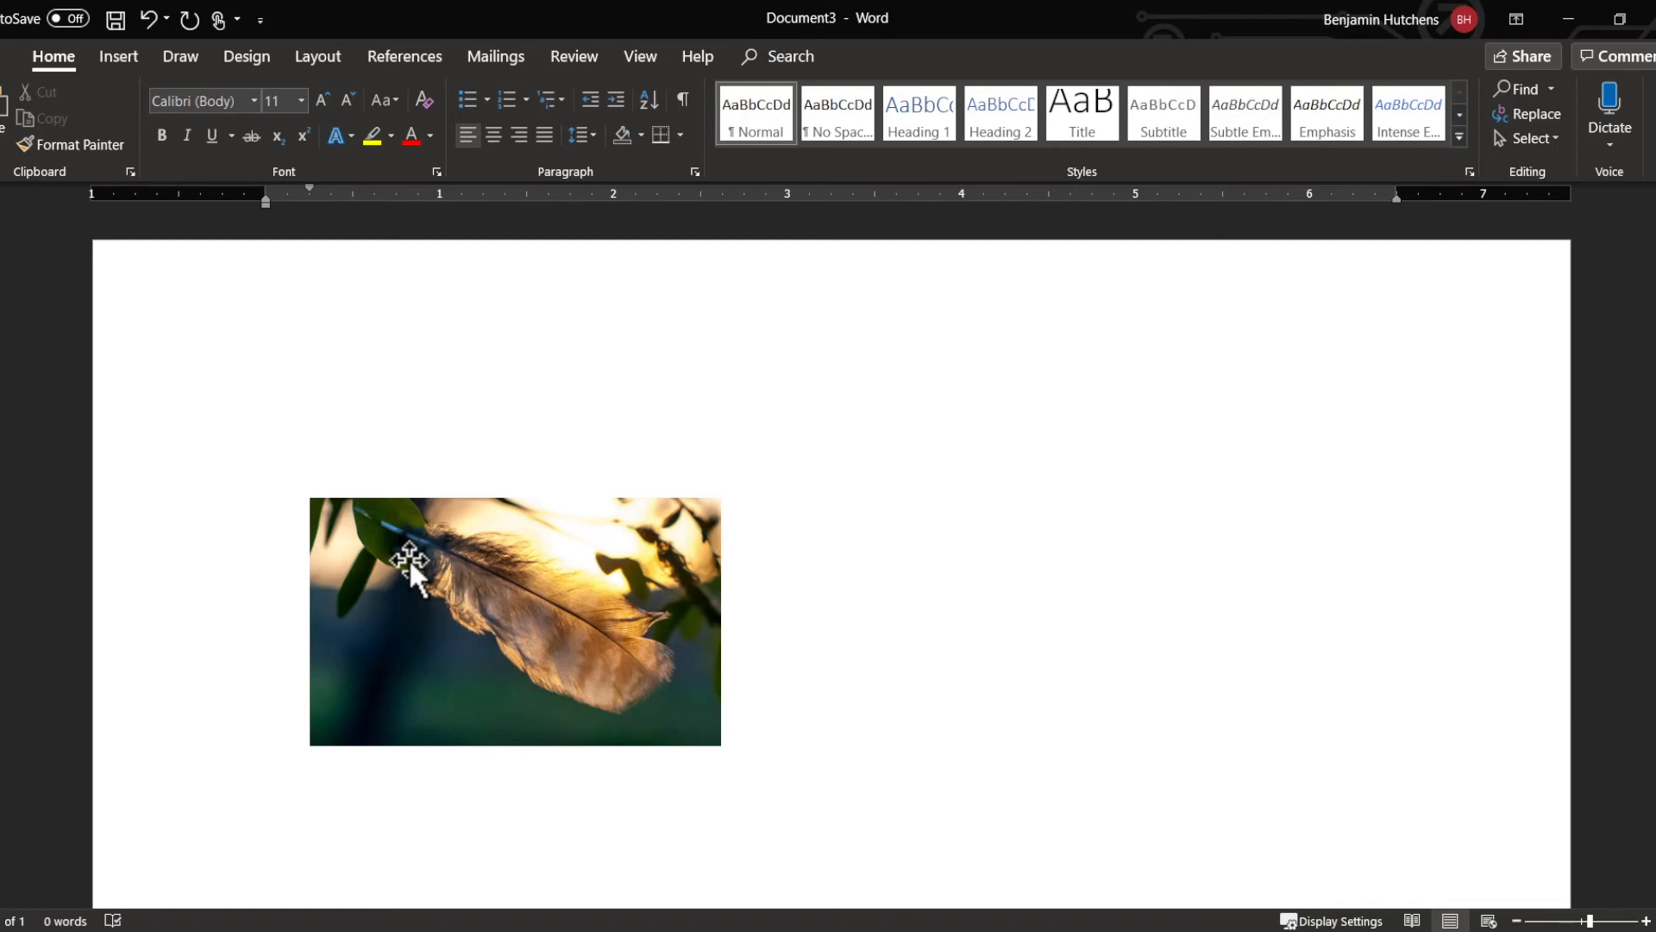
Step: Start saving the document and enter JCPL as its file name
click(120, 15)
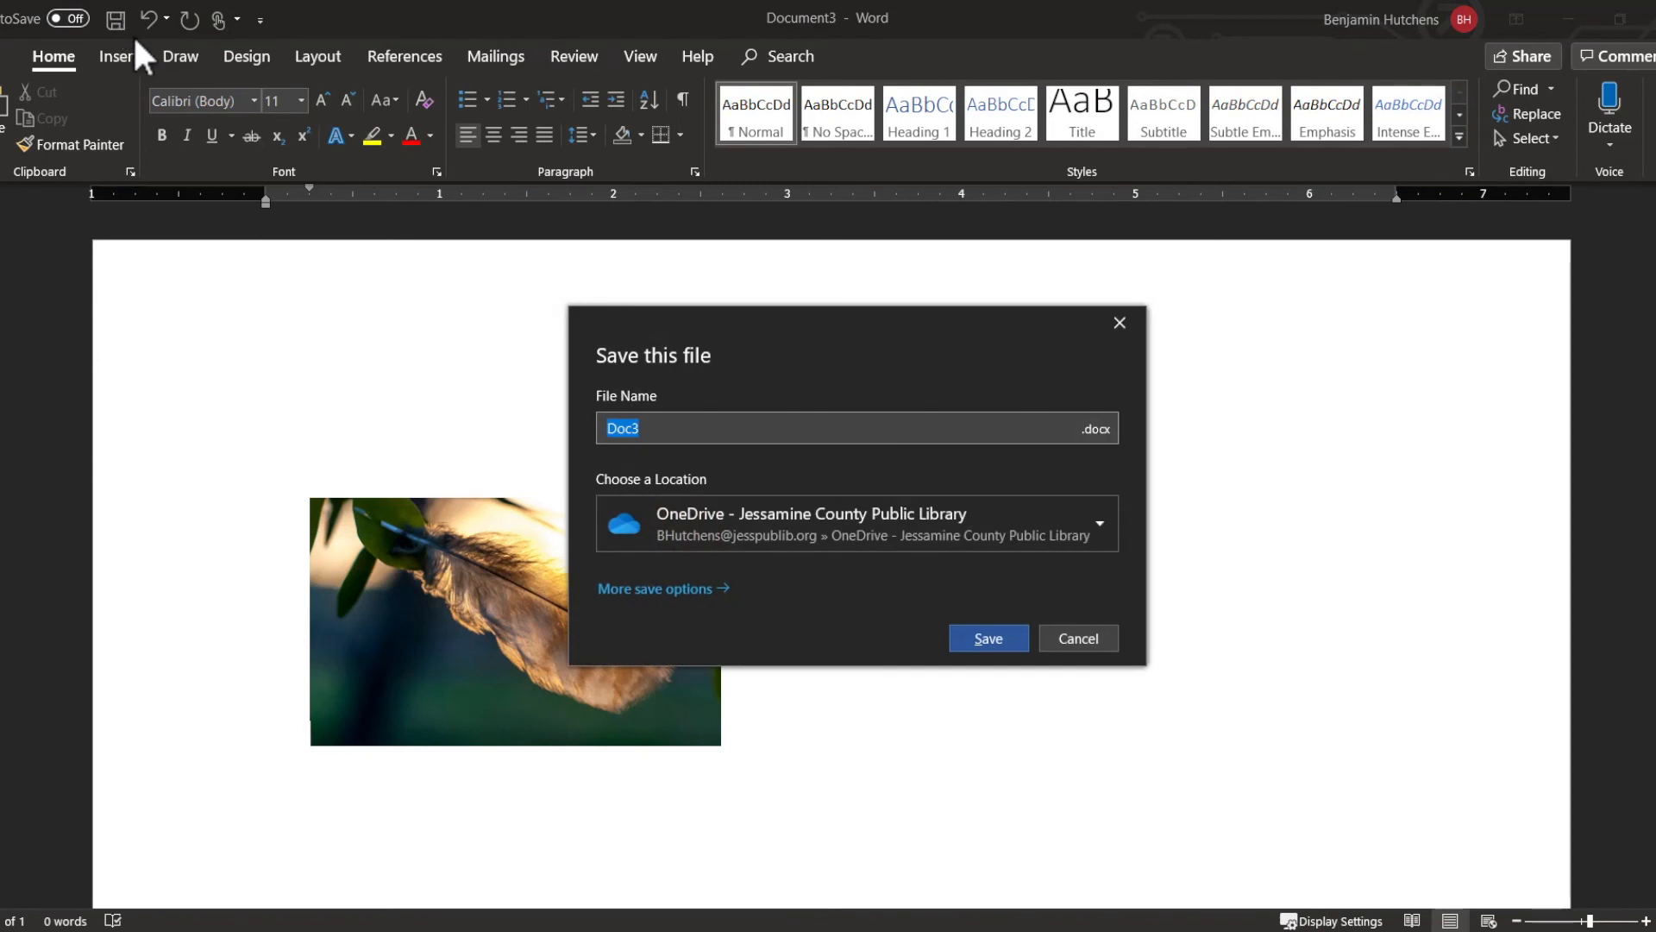
drag(672, 433, 595, 427)
text(JCPL)
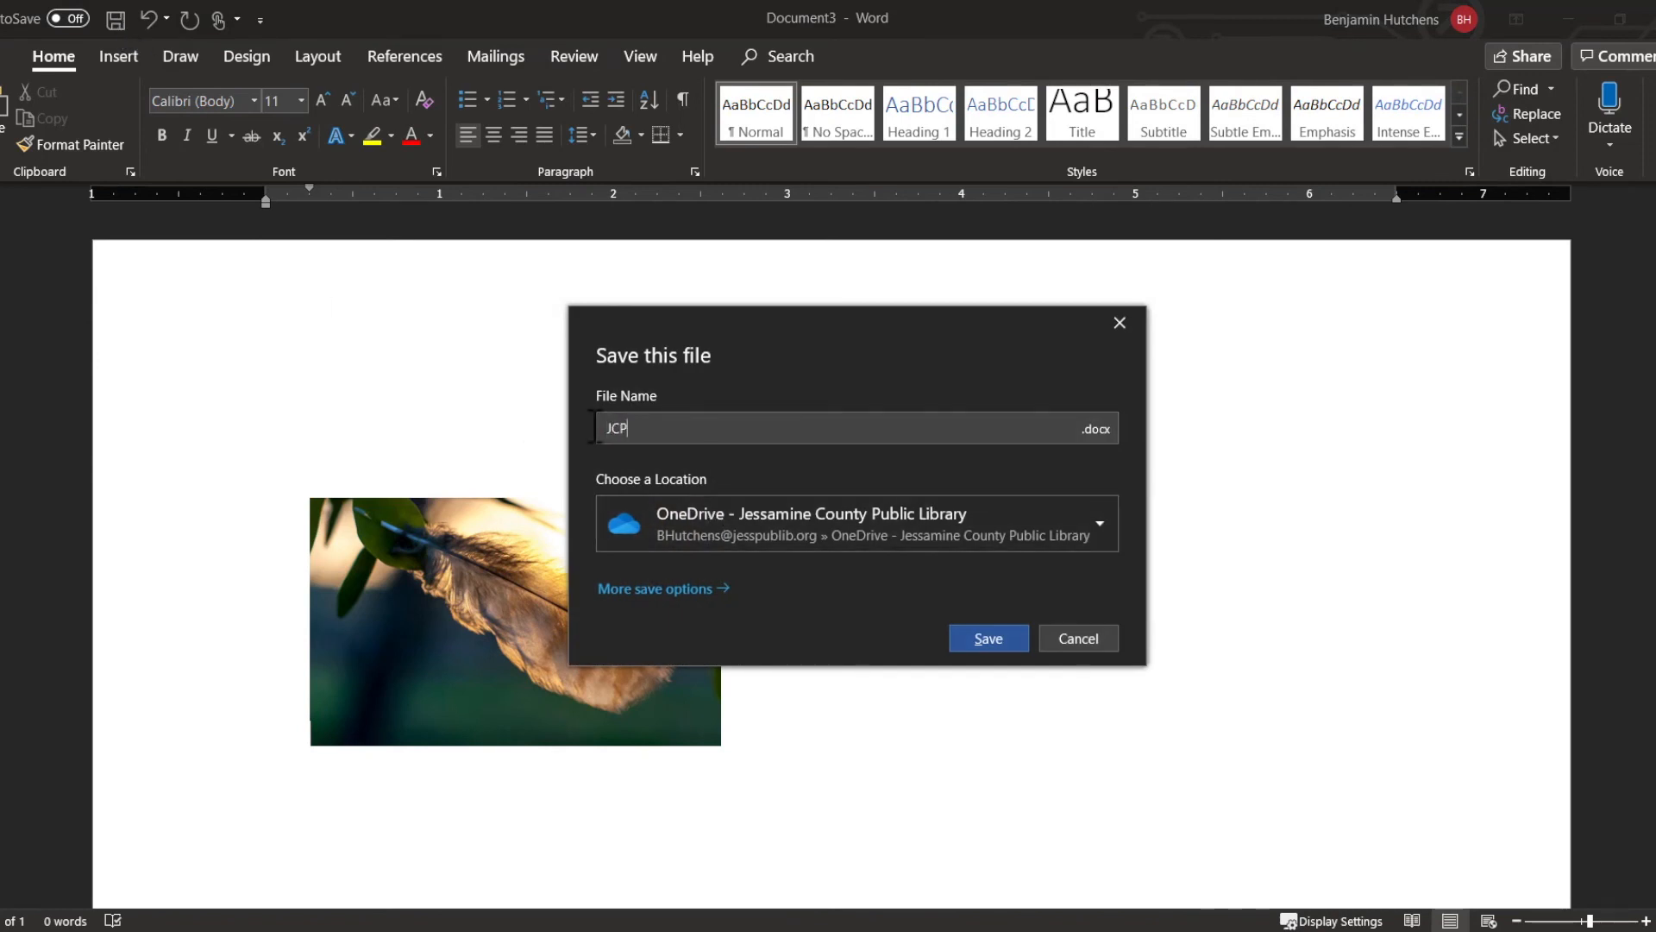